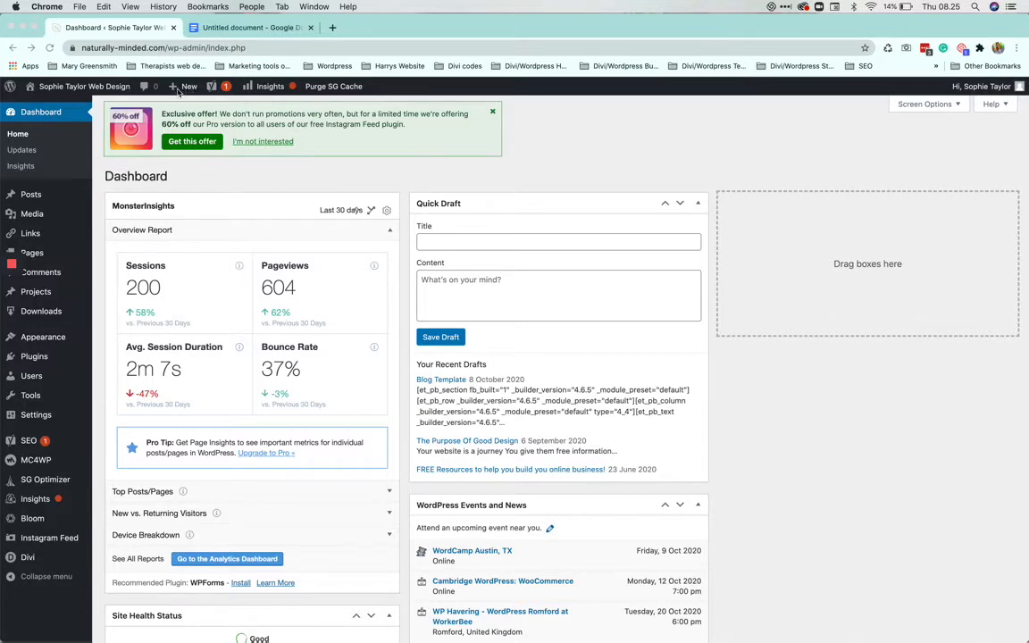
Step: Create a new post titled "How to write your mission & vision for your business"
{"action": "mouse_move", "coordinate": [179, 87]}
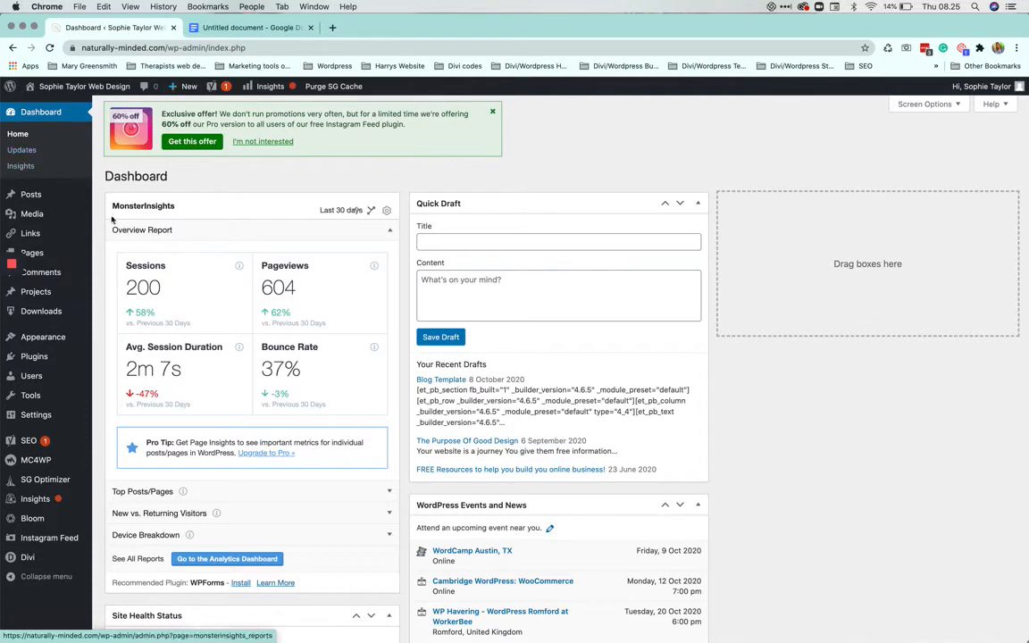
{"action": "mouse_move", "coordinate": [34, 197]}
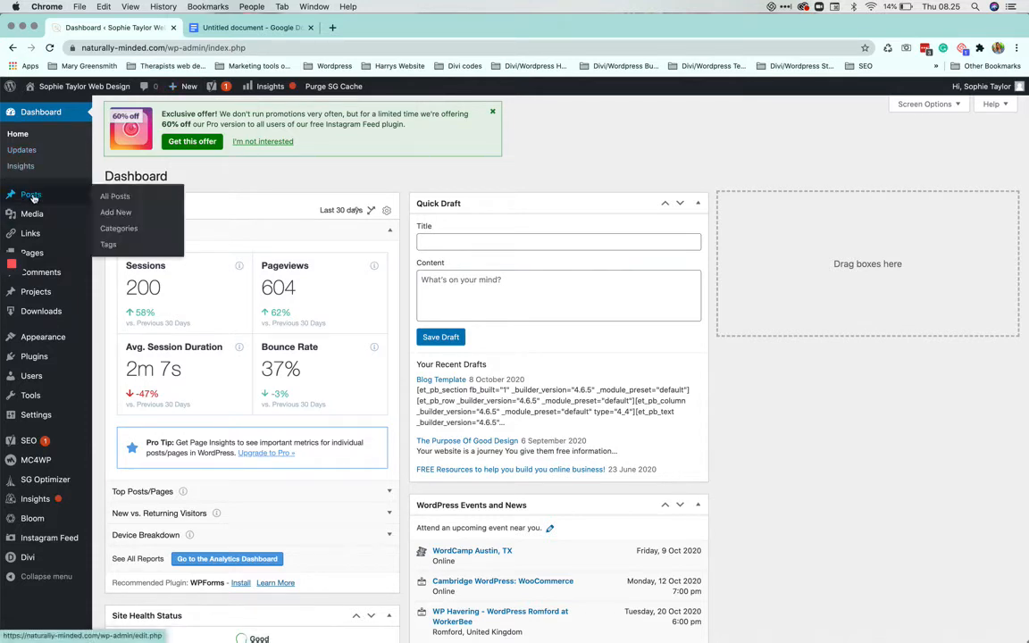
{"action": "left_click", "coordinate": [120, 214]}
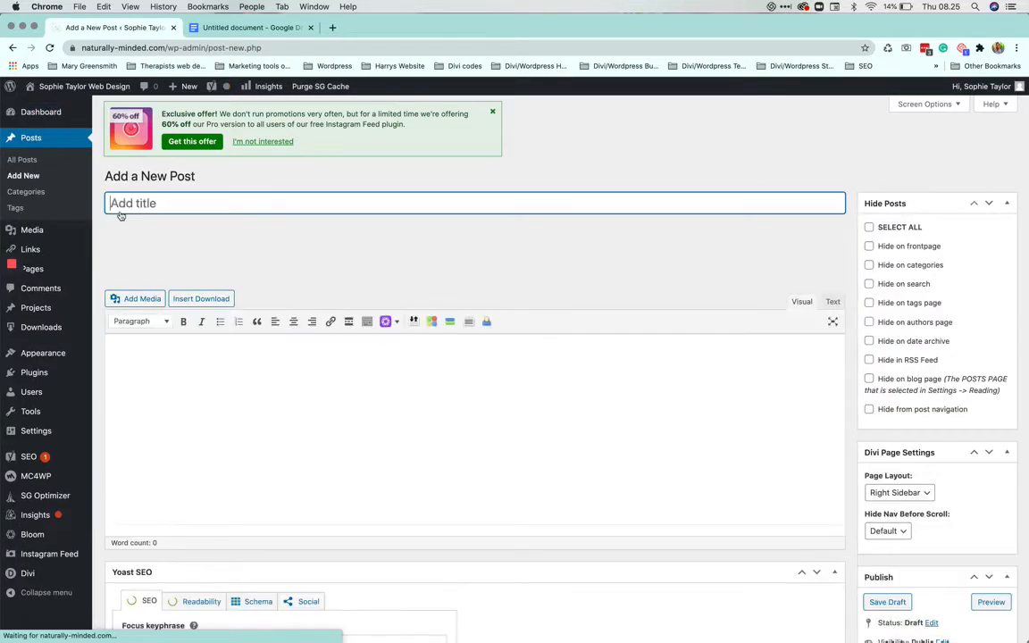
{"action": "type", "text": "How to write your mission & vision for your business"}
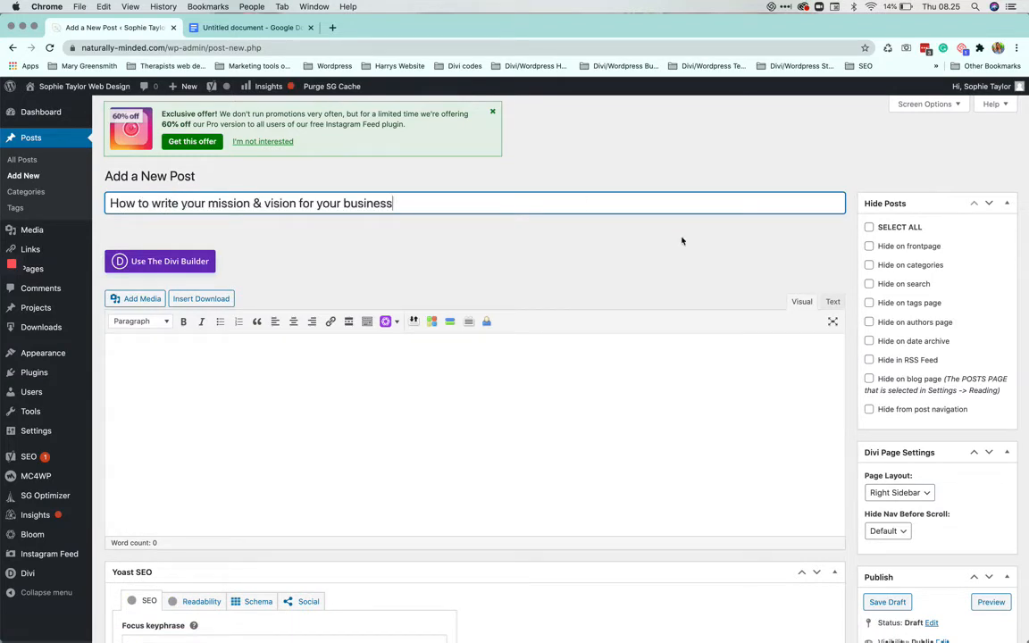
Step: For the post's featured image, select the notebook-and-pencil picture 6-1.jpg from the media library
{"action": "scroll", "coordinate": [856, 322], "scroll_direction": "down", "scroll_amount": 5}
{"action": "scroll", "coordinate": [855, 322], "scroll_direction": "down", "scroll_amount": 10}
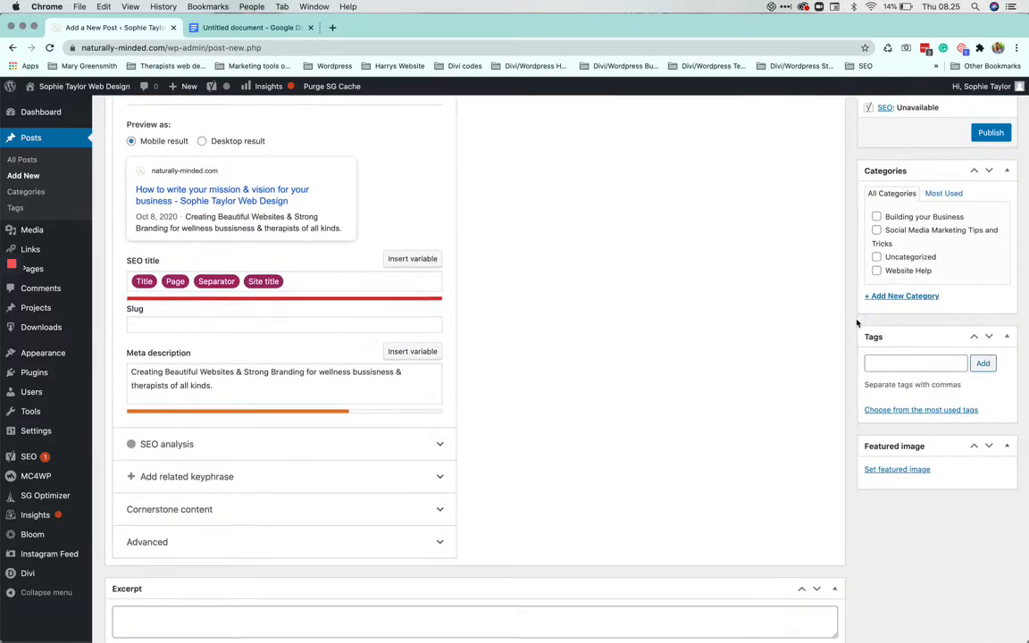
{"action": "scroll", "coordinate": [856, 322], "scroll_direction": "down", "scroll_amount": 2}
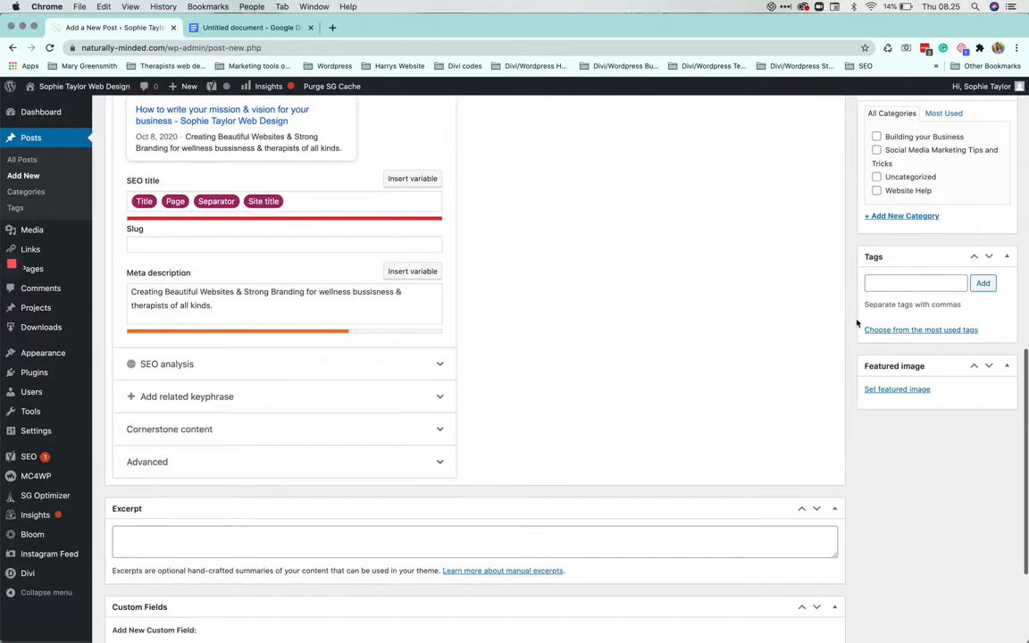
{"action": "left_click", "coordinate": [898, 391]}
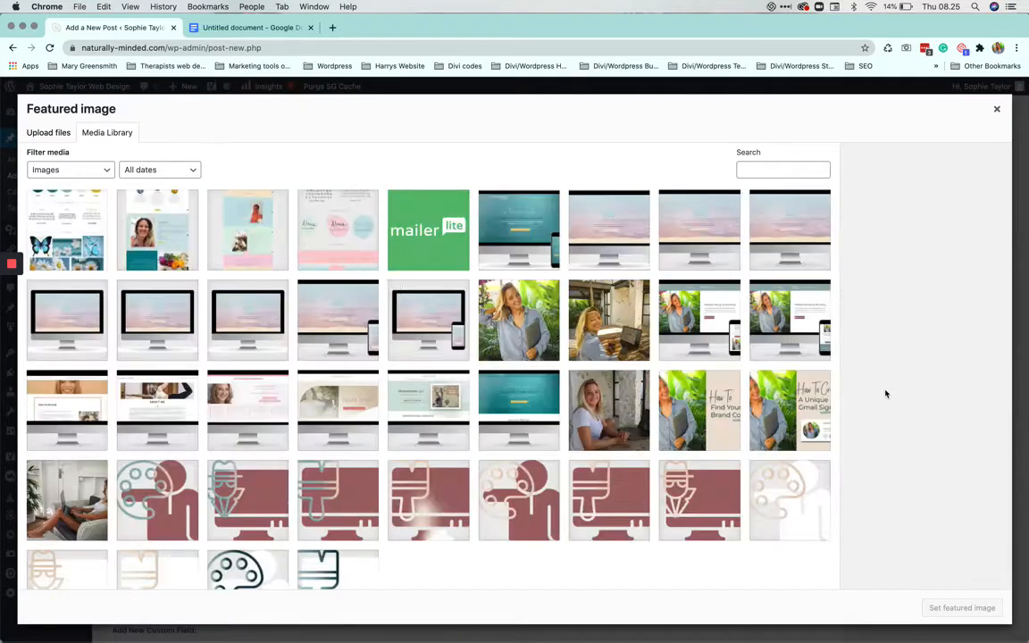
{"action": "scroll", "coordinate": [378, 288], "scroll_direction": "down", "scroll_amount": 3}
{"action": "scroll", "coordinate": [379, 288], "scroll_direction": "down", "scroll_amount": 5}
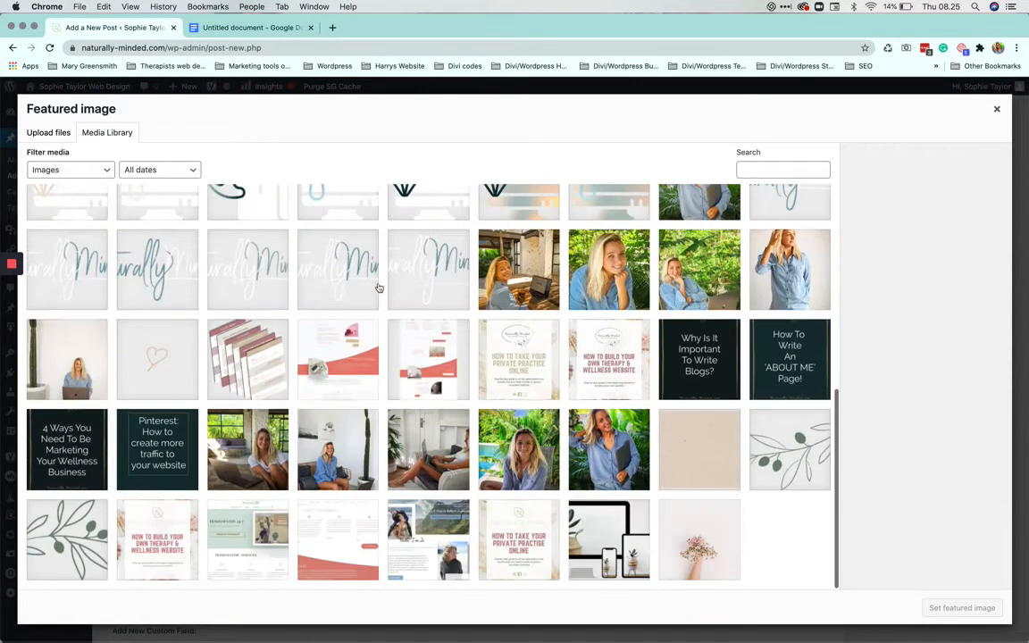
{"action": "scroll", "coordinate": [383, 448], "scroll_direction": "down", "scroll_amount": 5}
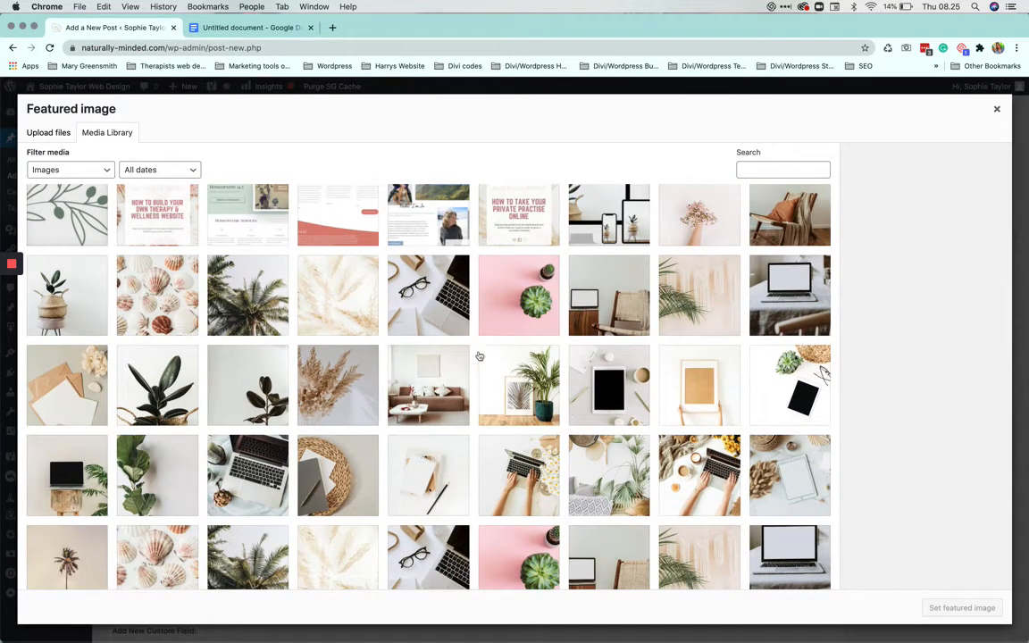
{"action": "left_click", "coordinate": [74, 384]}
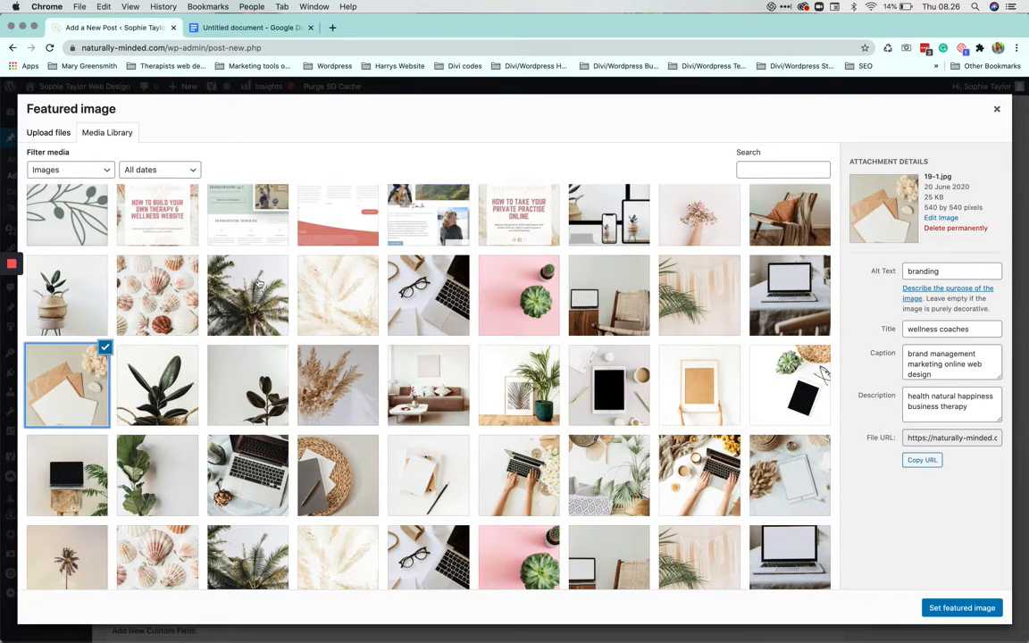
{"action": "left_click", "coordinate": [427, 451]}
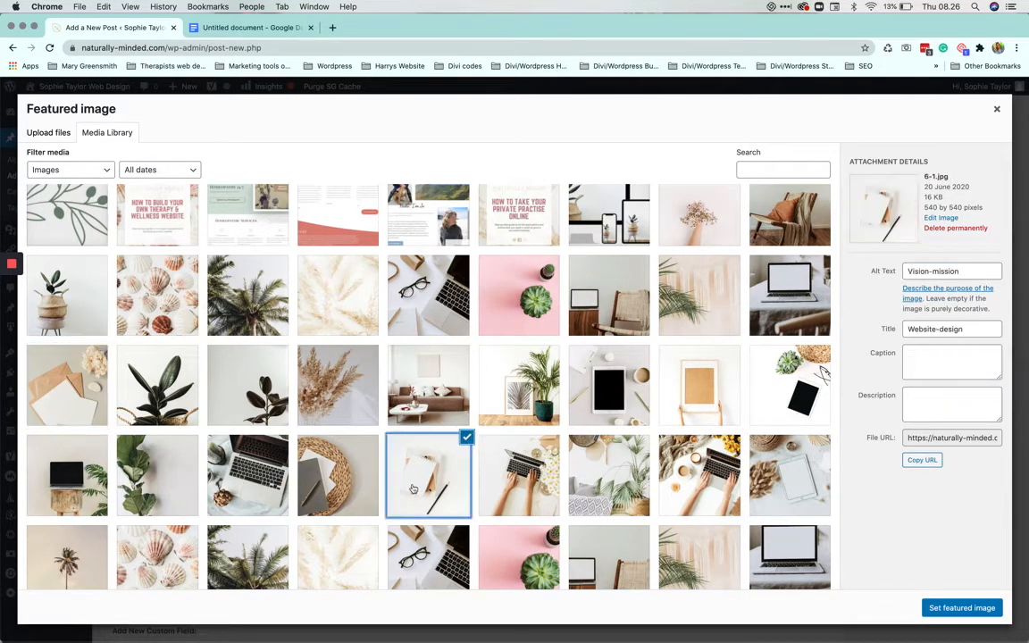
Step: Extend the selected image's alt text to "Vision-mission-business-growth"
{"action": "left_click", "coordinate": [970, 270]}
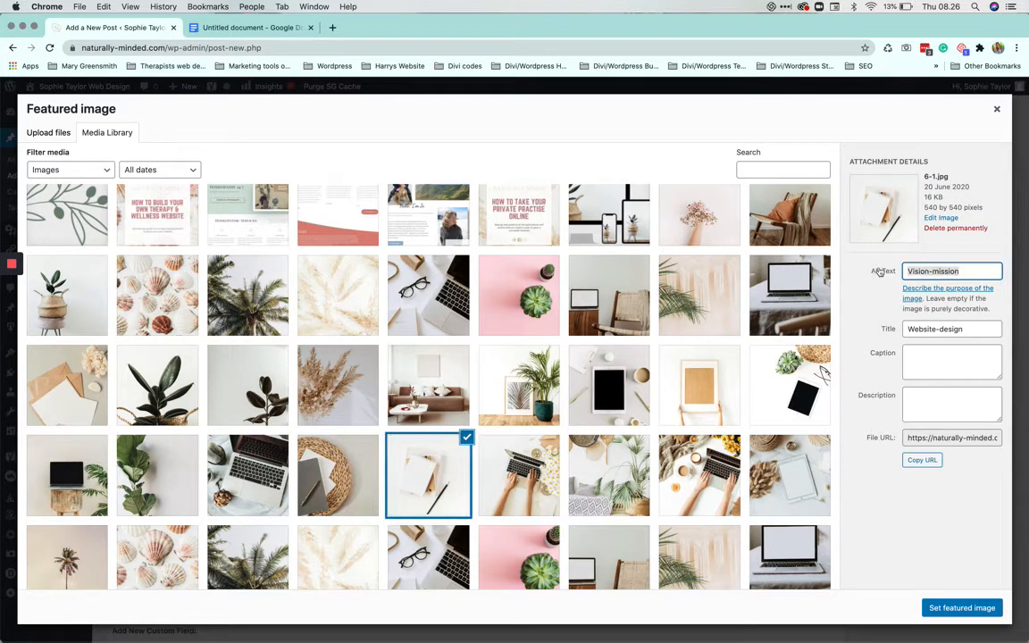
{"action": "left_click_drag", "start_coordinate": [959, 273], "coordinate": [894, 278]}
{"action": "left_click", "coordinate": [972, 276]}
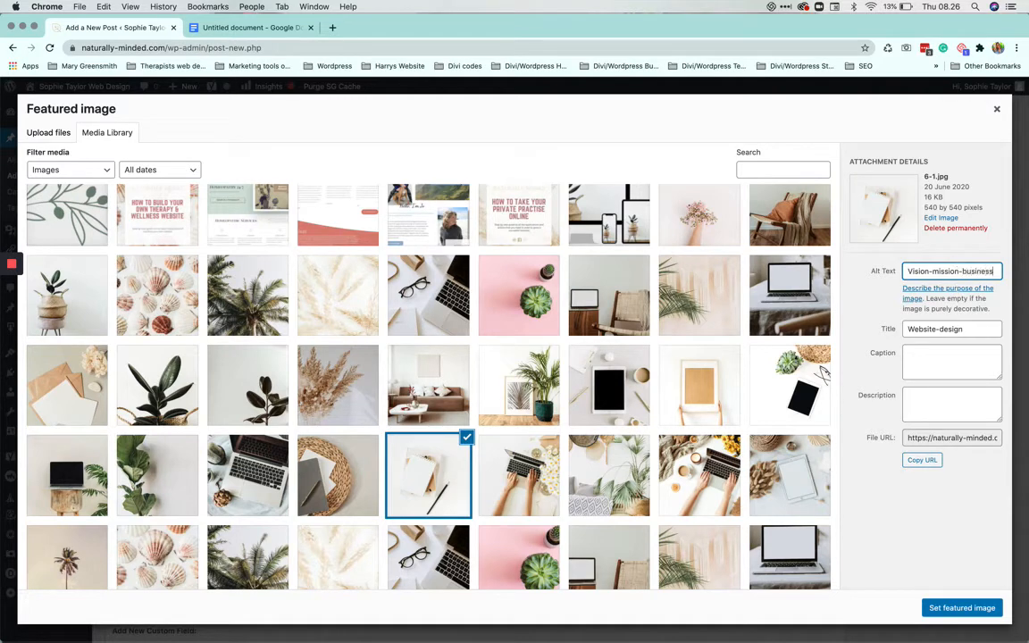
{"action": "type", "text": "-business-buildin"}
{"action": "key", "text": "BackSpace"}
{"action": "key", "text": "BackSpace"}
{"action": "key", "text": "BackSpace"}
{"action": "key", "text": "BackSpace"}
{"action": "key", "text": "BackSpace"}
{"action": "key", "text": "BackSpace"}
{"action": "key", "text": "BackSpace"}
{"action": "type", "text": "growth"}
{"action": "key", "text": "super+a"}
{"action": "left_click", "coordinate": [978, 272]}
Step: Change the image title to "Website-design-naturally-minded" and set the picture as the featured image
{"action": "left_click", "coordinate": [980, 330]}
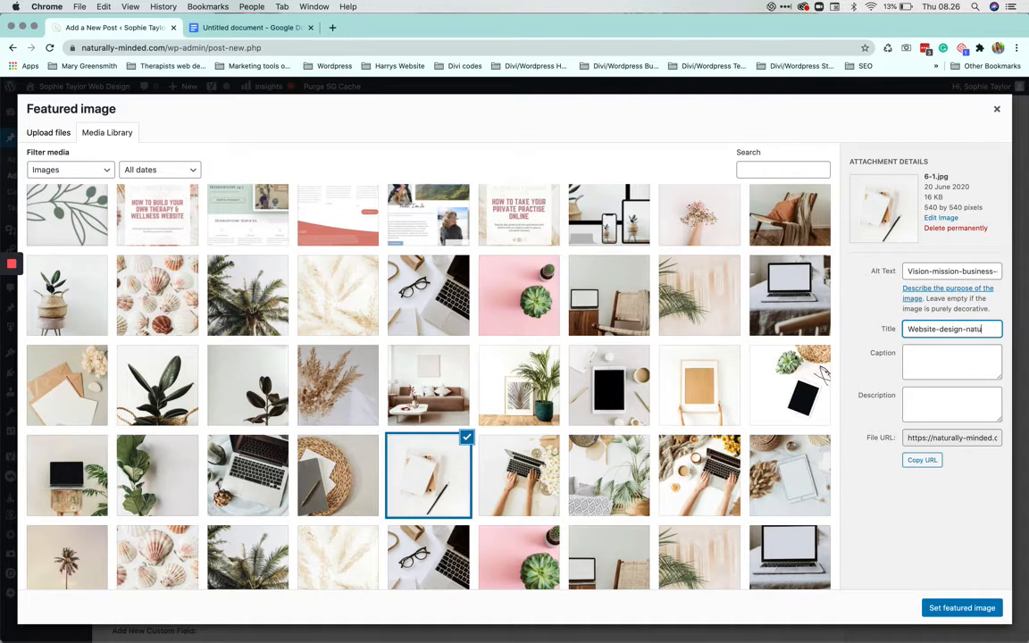
{"action": "type", "text": "naturally-minded"}
{"action": "left_click", "coordinate": [942, 610]}
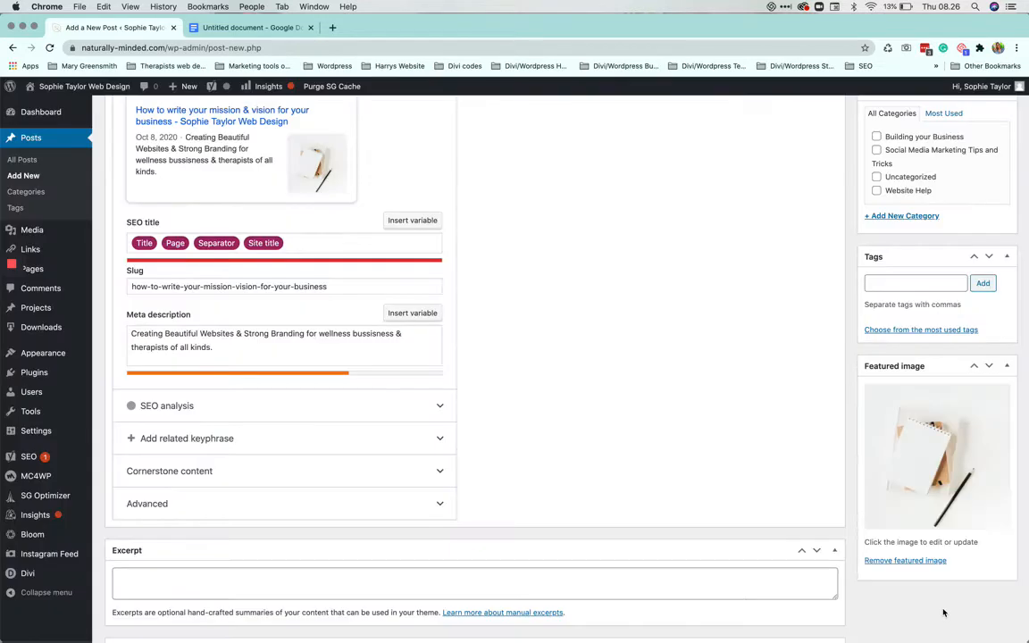
Step: Assign the post to the "Building your Business" category
{"action": "scroll", "coordinate": [828, 450], "scroll_direction": "up", "scroll_amount": 4}
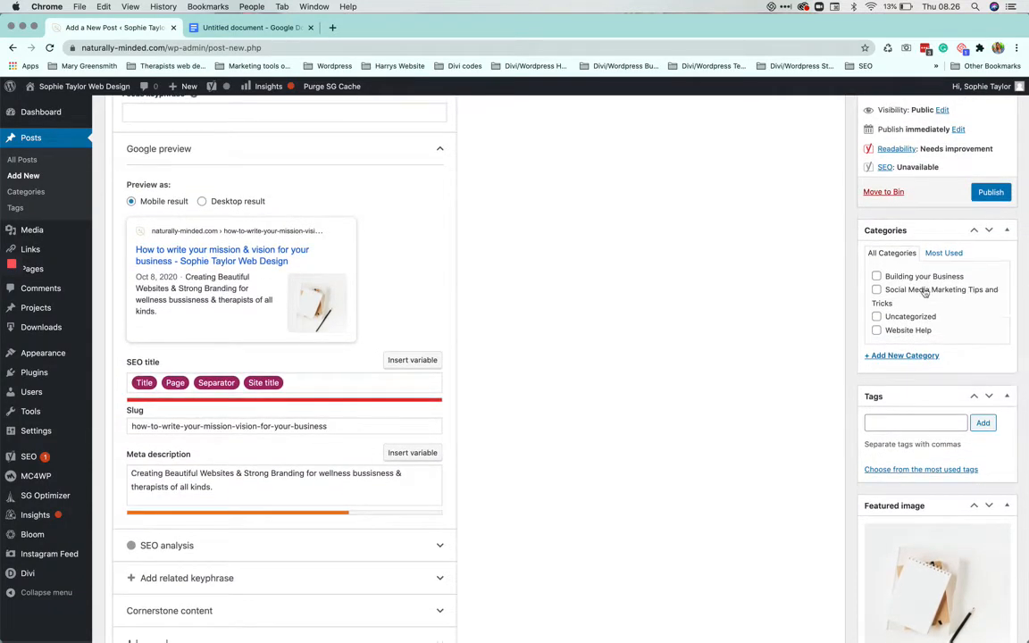
{"action": "left_click", "coordinate": [877, 278]}
{"action": "scroll", "coordinate": [808, 282], "scroll_direction": "down", "scroll_amount": 3}
{"action": "scroll", "coordinate": [808, 283], "scroll_direction": "up", "scroll_amount": 5}
{"action": "scroll", "coordinate": [807, 283], "scroll_direction": "up", "scroll_amount": 8}
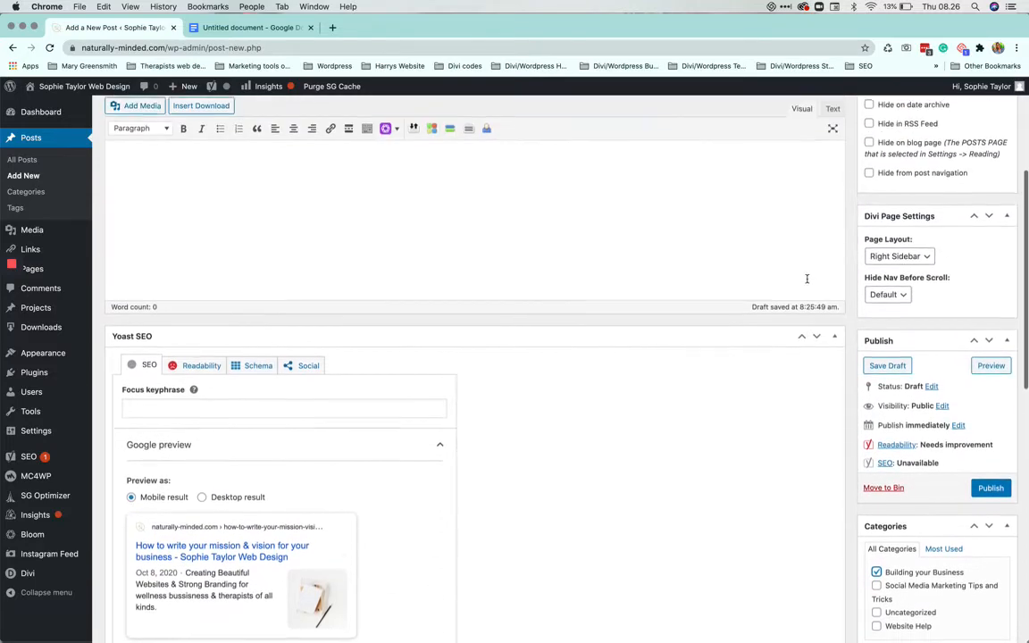
{"action": "scroll", "coordinate": [807, 278], "scroll_direction": "up", "scroll_amount": 3}
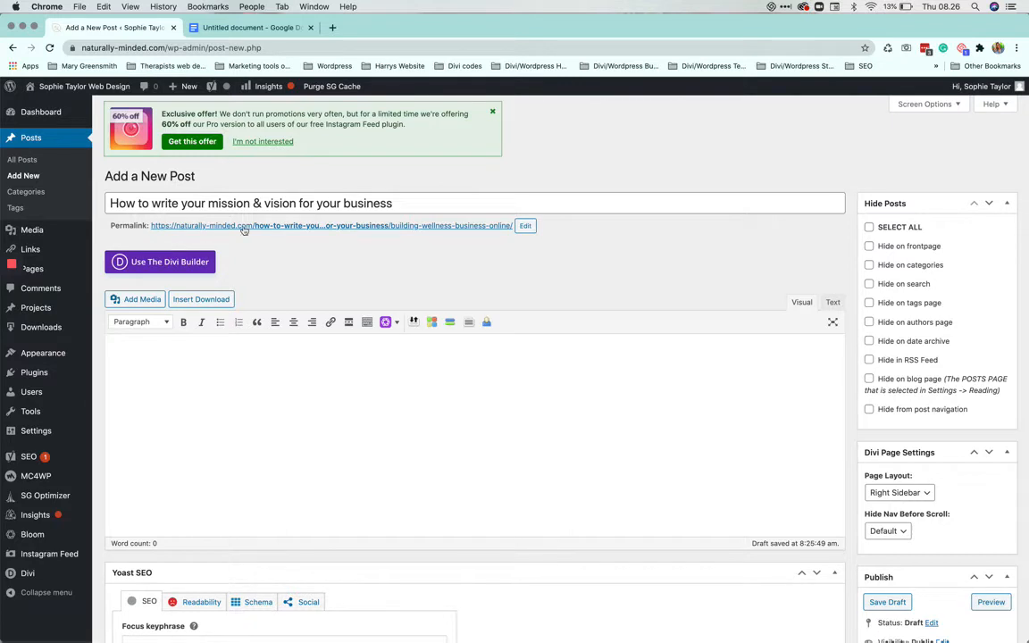
Step: Switch the post to the Divi Builder with the saved "Blog Template" layout and open it for front-end building
{"action": "left_click", "coordinate": [157, 267]}
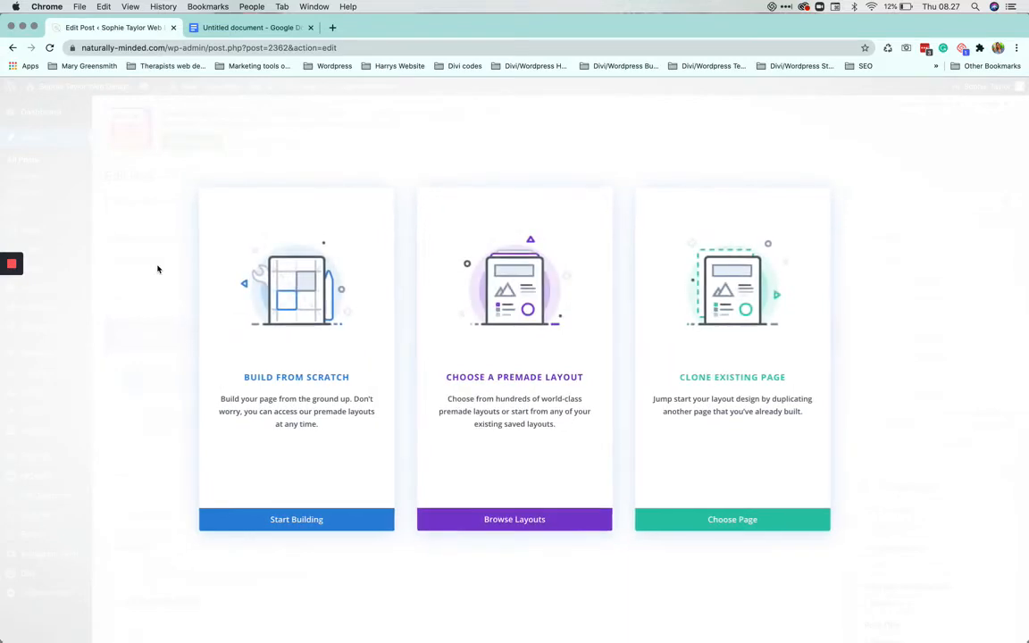
{"action": "left_click", "coordinate": [522, 519]}
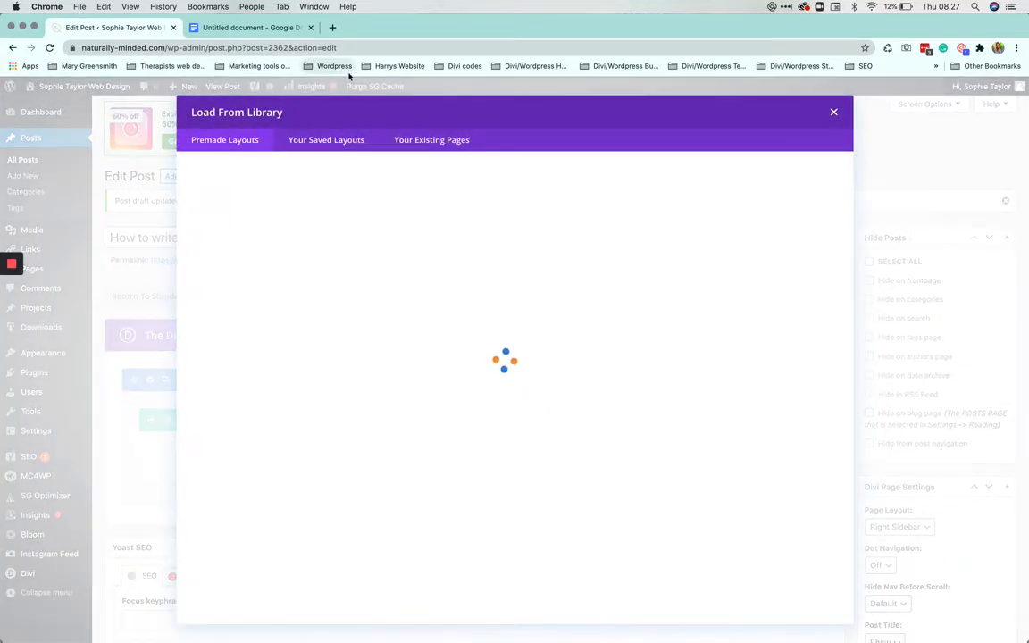
{"action": "left_click", "coordinate": [327, 143]}
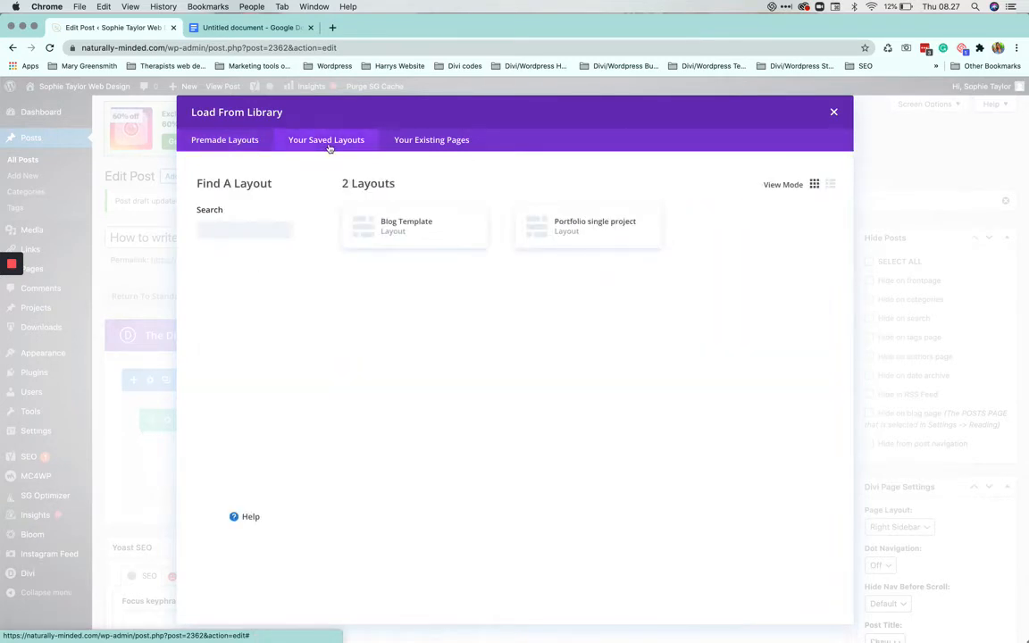
{"action": "left_click", "coordinate": [403, 230]}
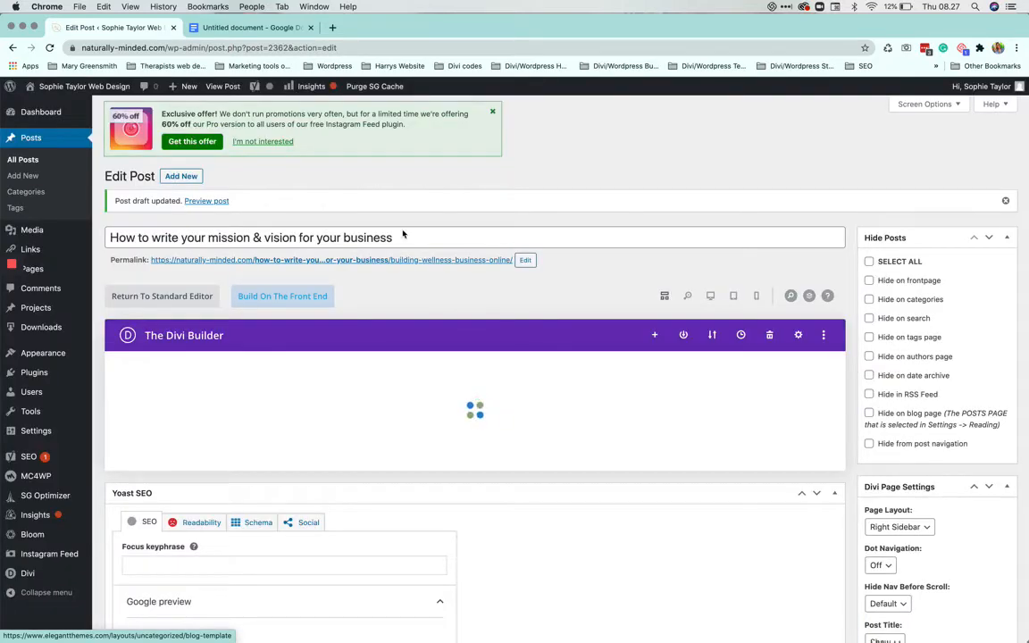
{"action": "left_click", "coordinate": [262, 296]}
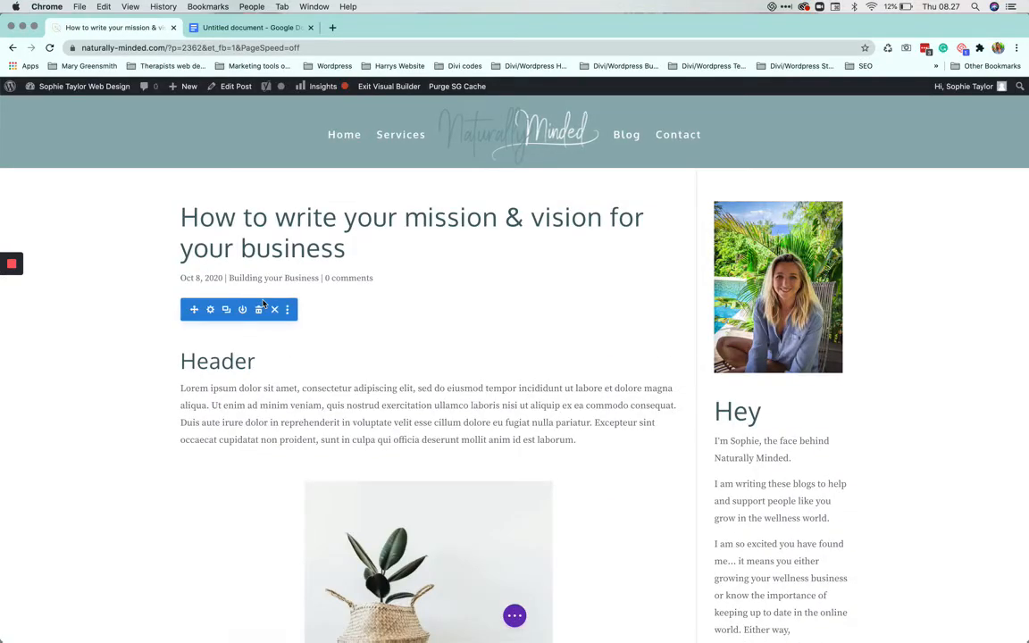
Step: Look over the loaded template and open the settings of the first text module above the plant image
{"action": "scroll", "coordinate": [262, 303], "scroll_direction": "down", "scroll_amount": 5}
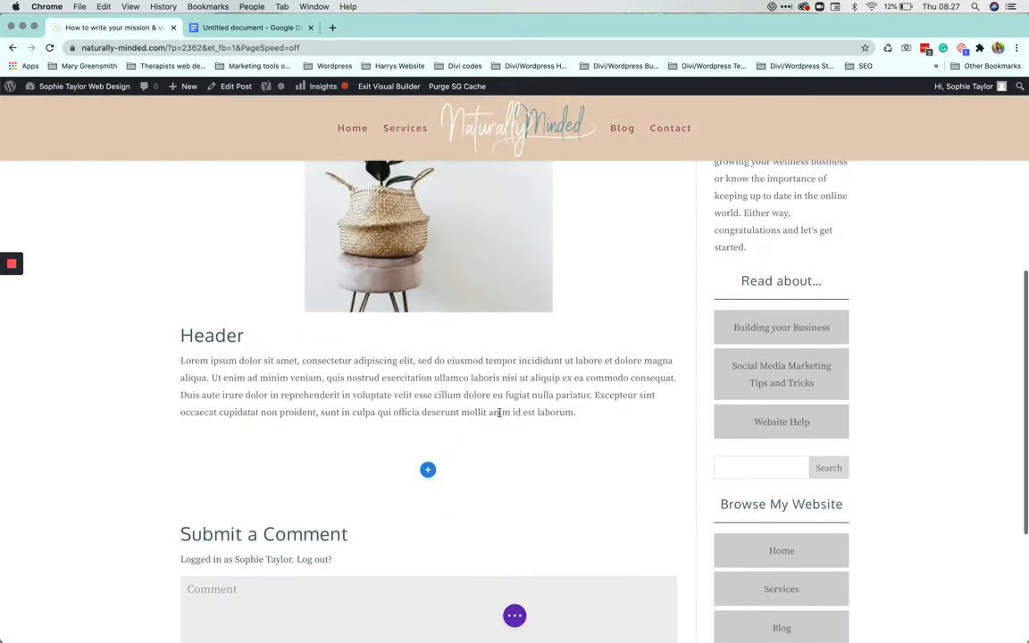
{"action": "scroll", "coordinate": [499, 413], "scroll_direction": "up", "scroll_amount": 3}
{"action": "scroll", "coordinate": [499, 414], "scroll_direction": "up", "scroll_amount": 2}
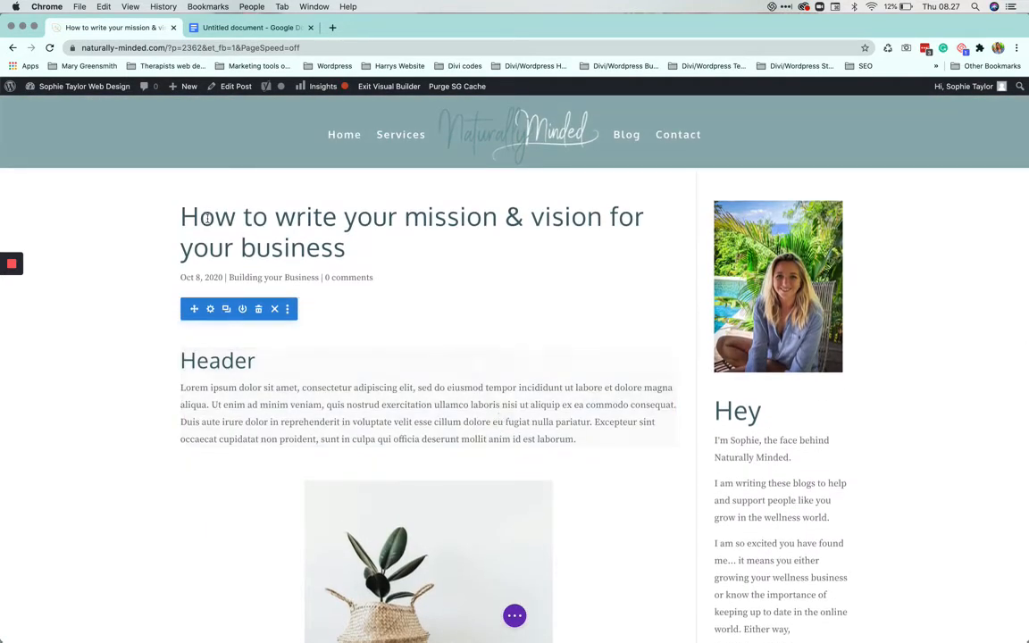
{"action": "scroll", "coordinate": [71, 310], "scroll_direction": "down", "scroll_amount": 2}
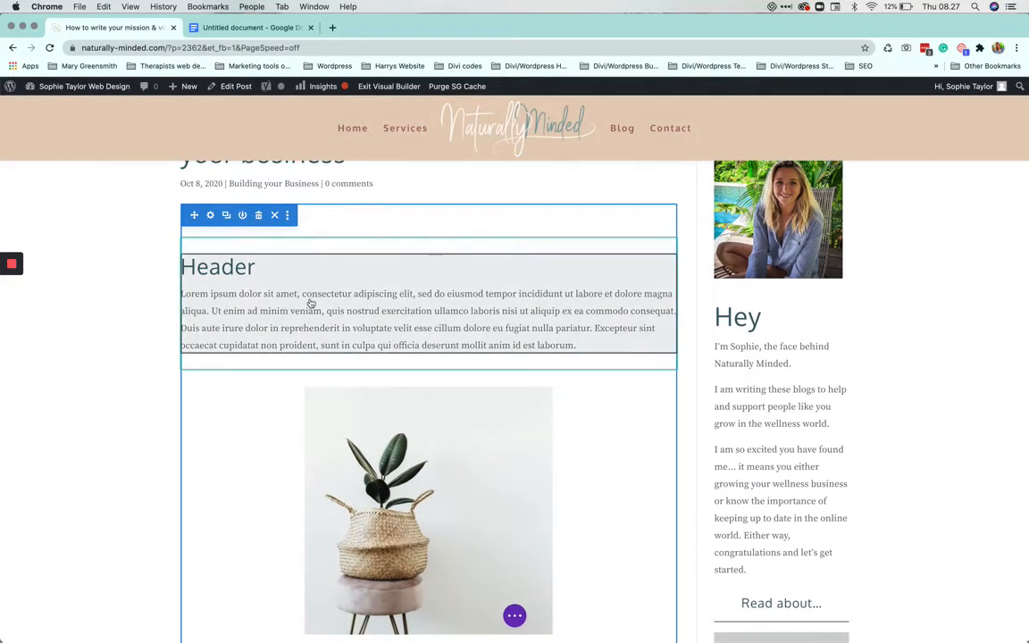
{"action": "mouse_move", "coordinate": [309, 308]}
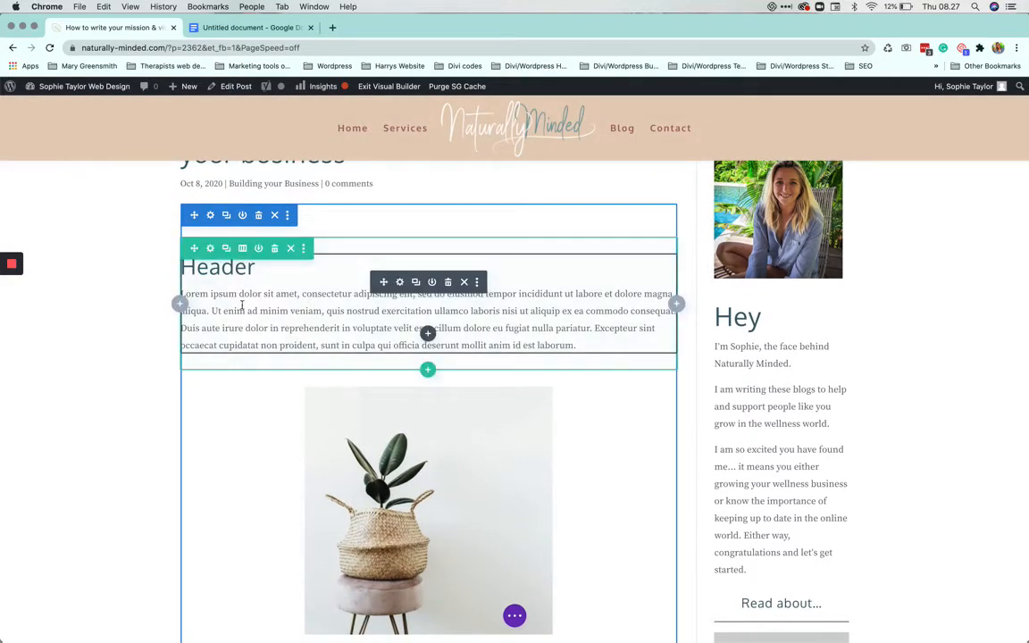
{"action": "left_click", "coordinate": [399, 282]}
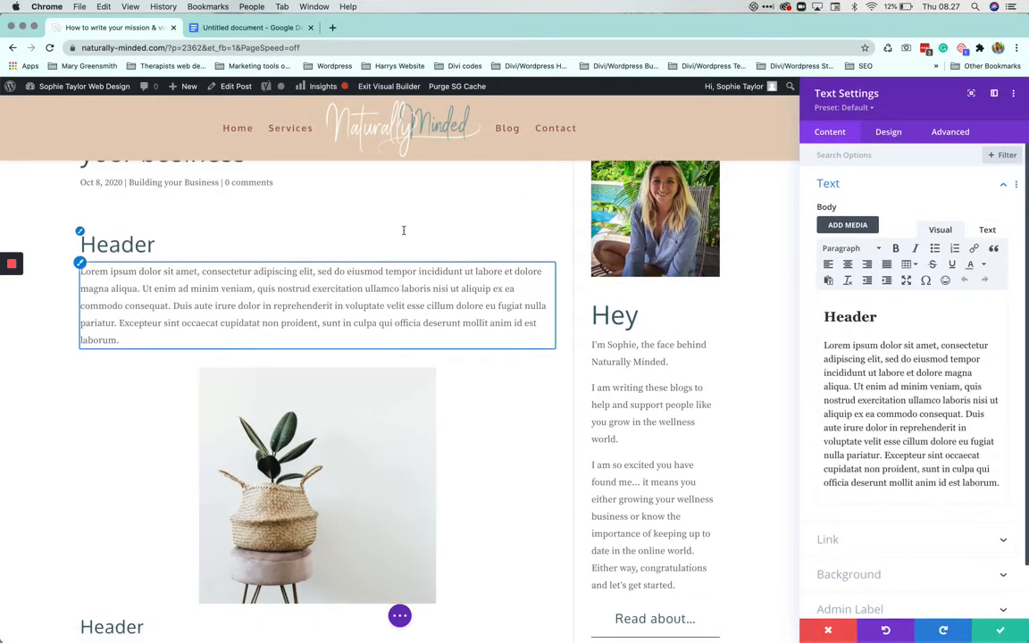
Step: Replace the text module's placeholder body with "Having a clear Mission and Vision Statement will make your life so much easier!" copied from the Google Docs document
{"action": "left_click", "coordinate": [275, 27]}
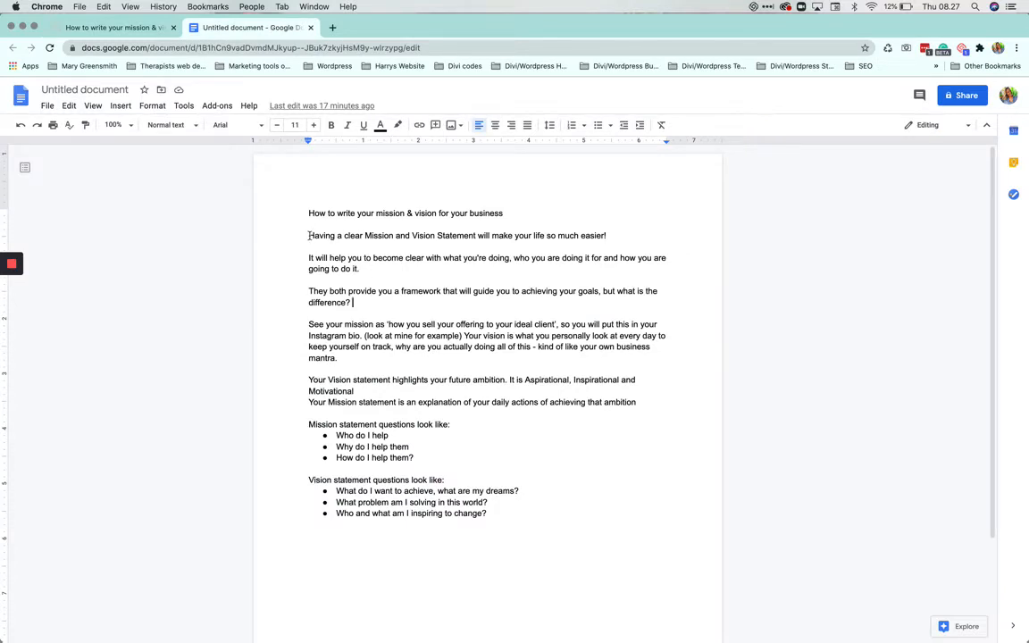
{"action": "left_click_drag", "start_coordinate": [309, 236], "coordinate": [622, 238]}
{"action": "key", "text": "super+c"}
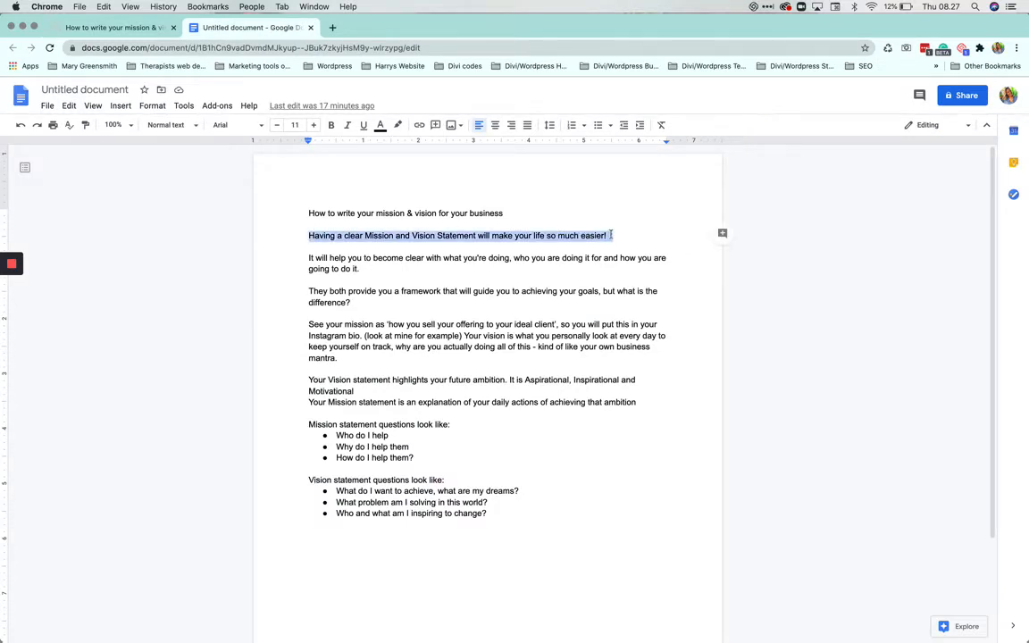
{"action": "left_click", "coordinate": [103, 27]}
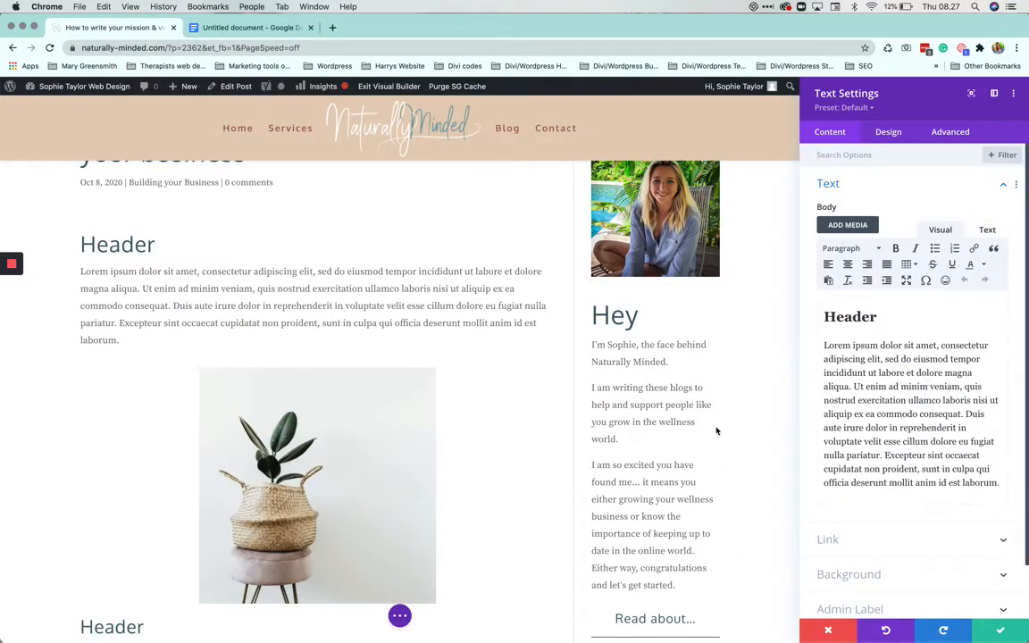
{"action": "left_click", "coordinate": [986, 231]}
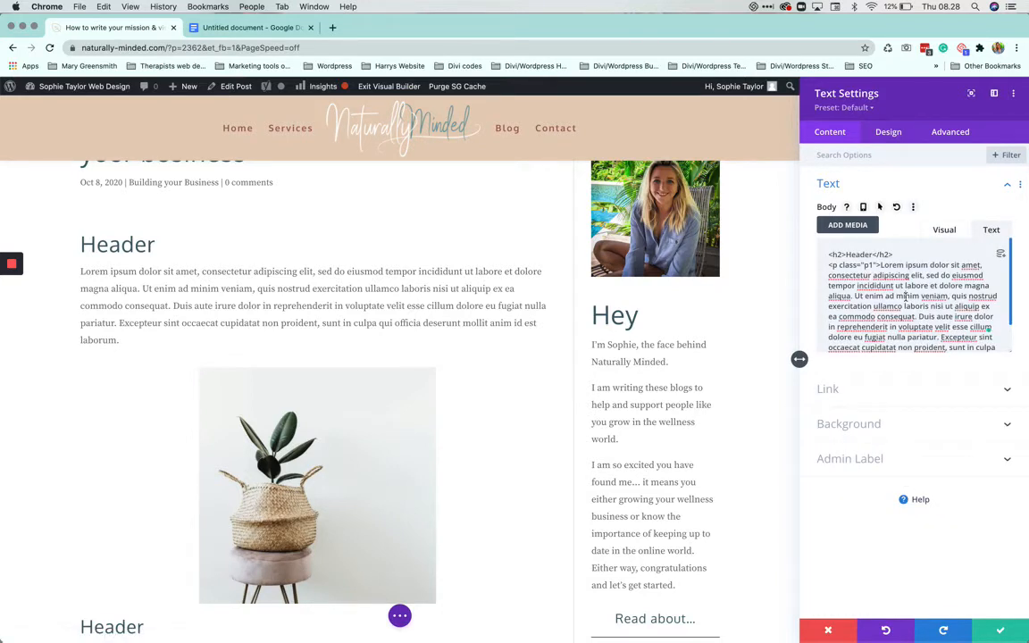
{"action": "key", "text": "super+a"}
{"action": "key", "text": "BackSpace"}
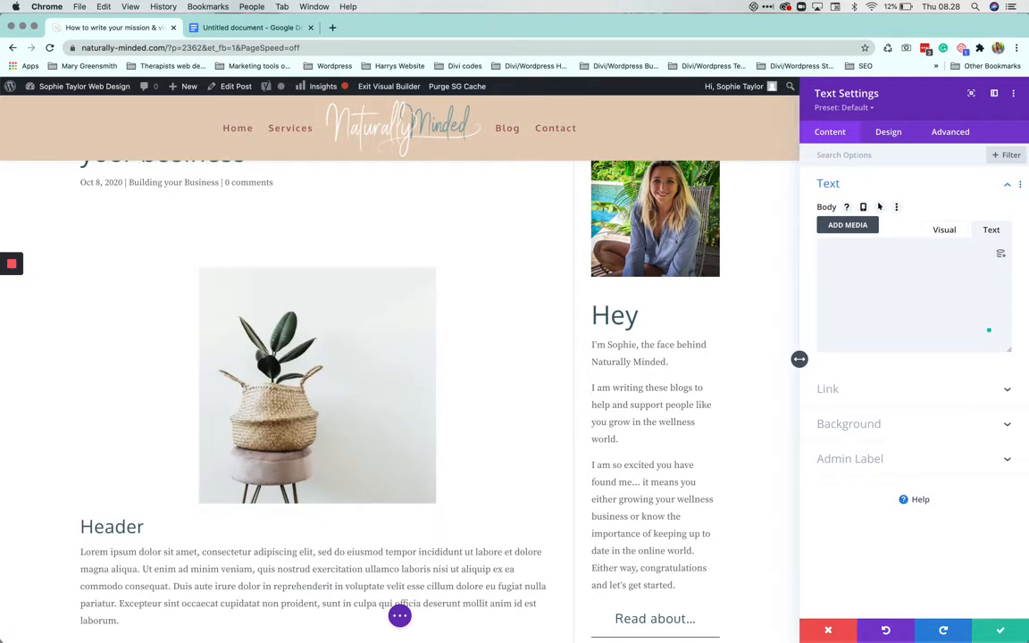
{"action": "key", "text": "super+v"}
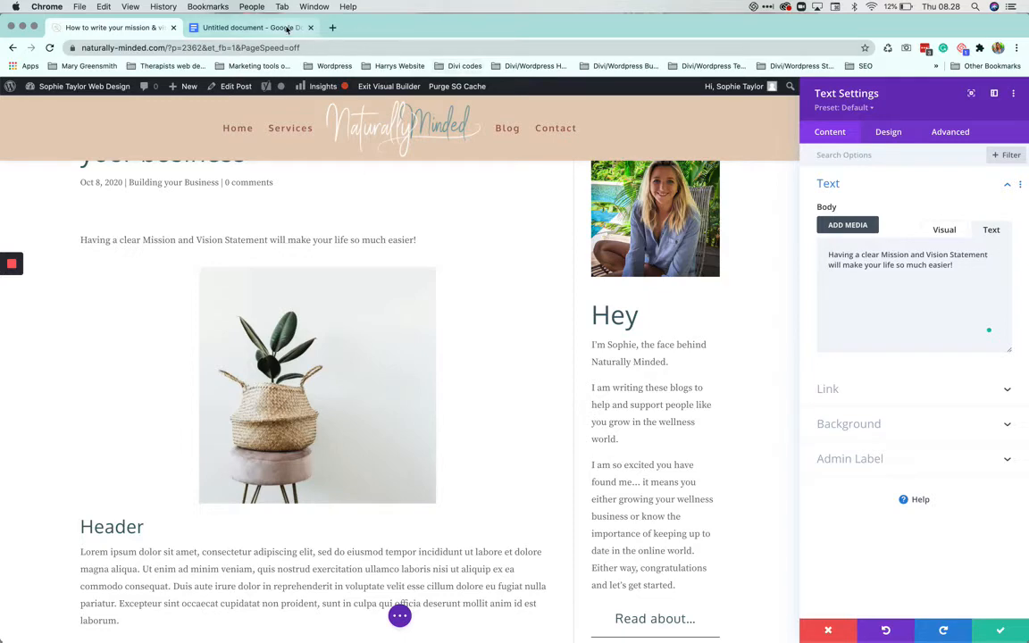
Step: Copy the Google Docs paragraphs from "It will help you" to "achieving that ambition" into the text module below its opening sentence, separated by a blank line
{"action": "left_click", "coordinate": [259, 27]}
{"action": "left_click_drag", "start_coordinate": [306, 258], "coordinate": [640, 405]}
{"action": "key", "text": "super+c"}
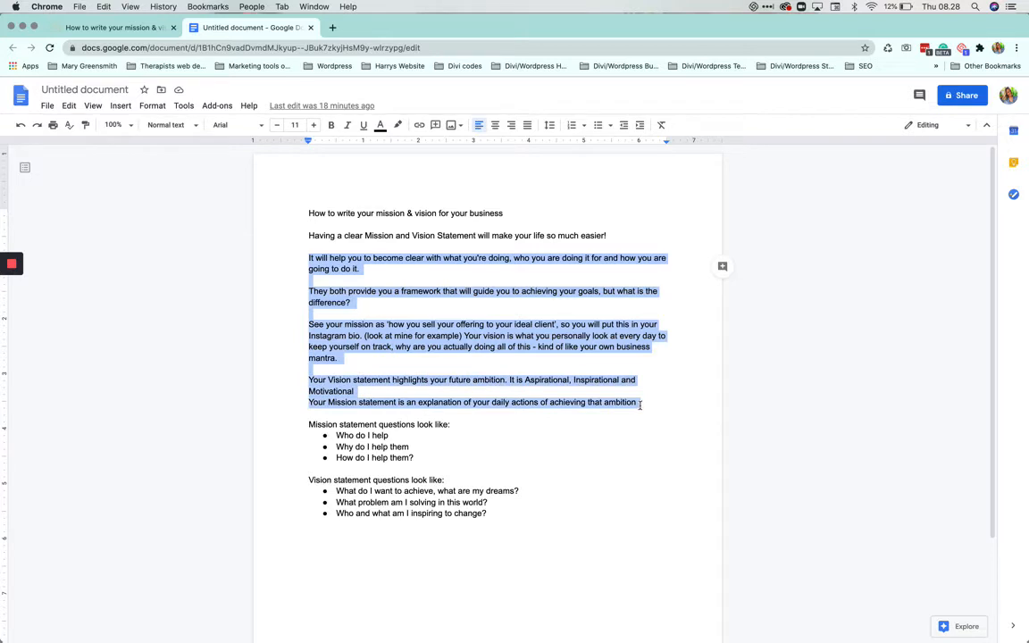
{"action": "left_click", "coordinate": [98, 27]}
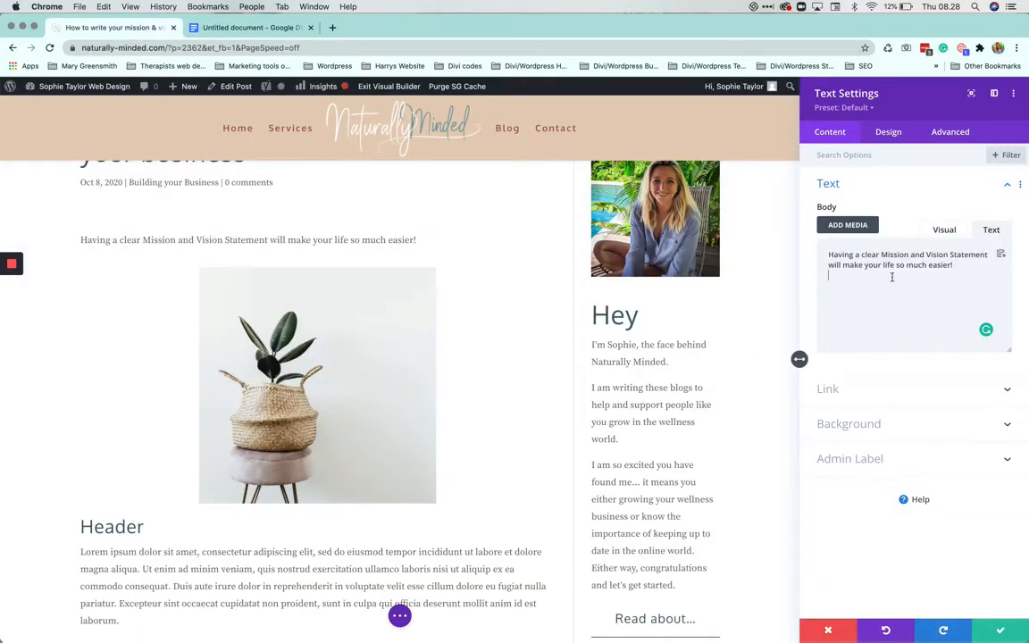
{"action": "key", "text": "super+v"}
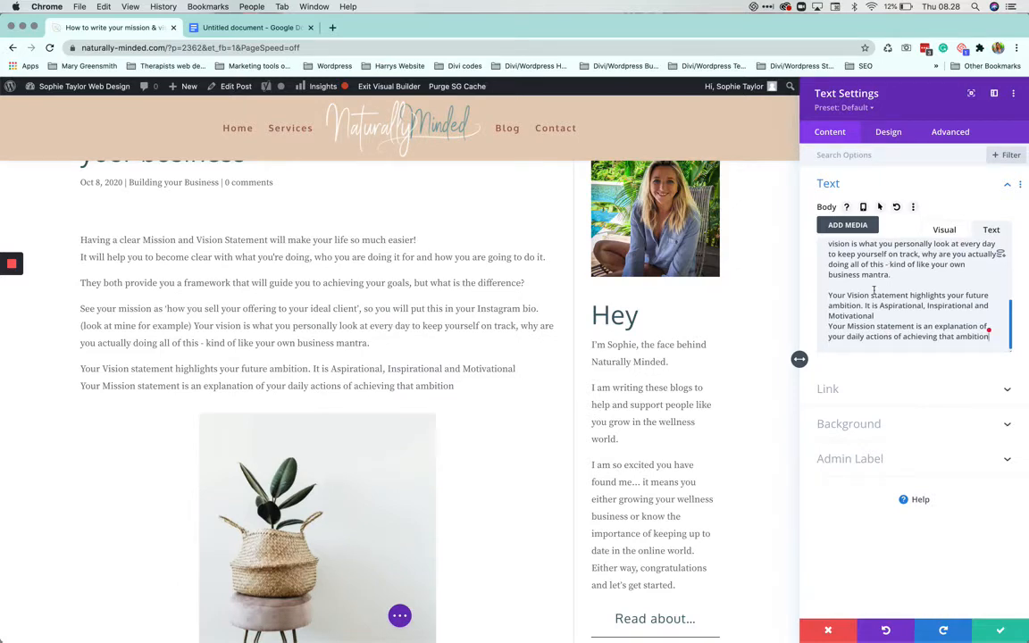
{"action": "scroll", "coordinate": [873, 289], "scroll_direction": "up", "scroll_amount": 10}
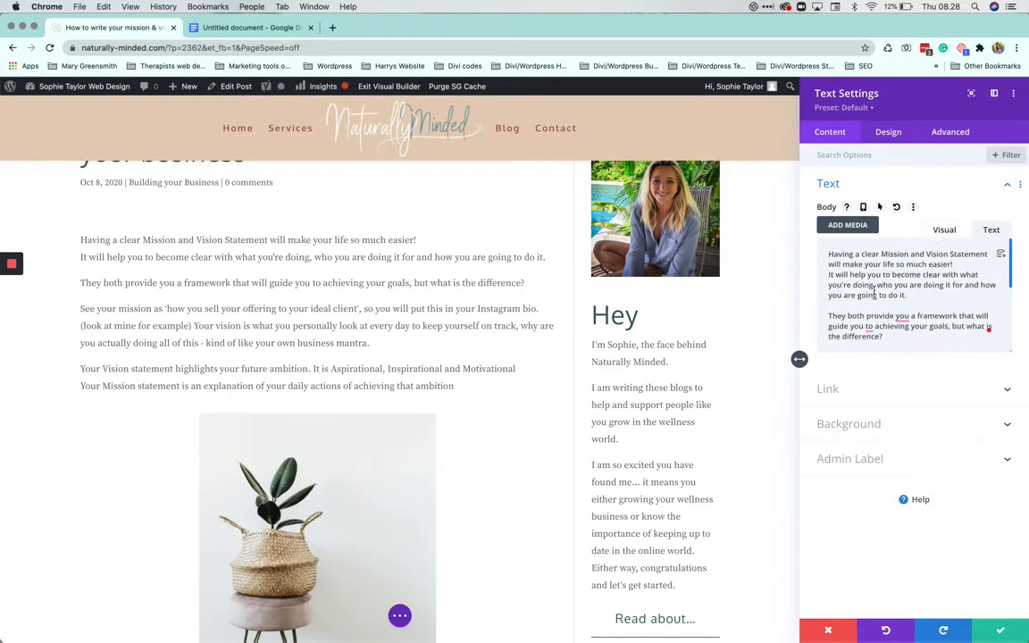
{"action": "key", "text": "Return"}
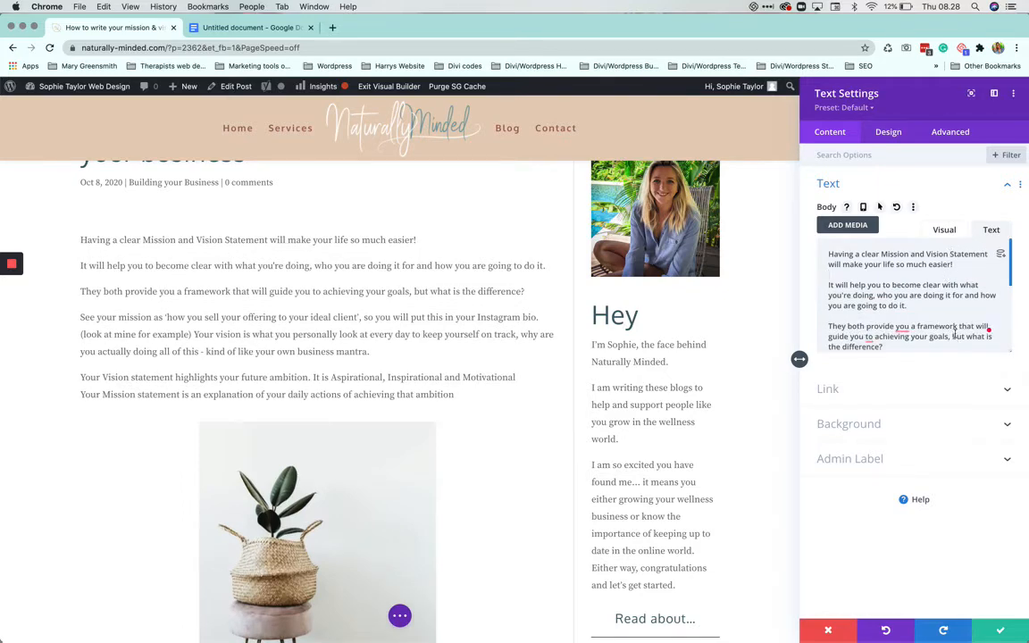
Step: Show the body text in the visual editor and try bold formatting on the opening sentence
{"action": "left_click", "coordinate": [943, 229]}
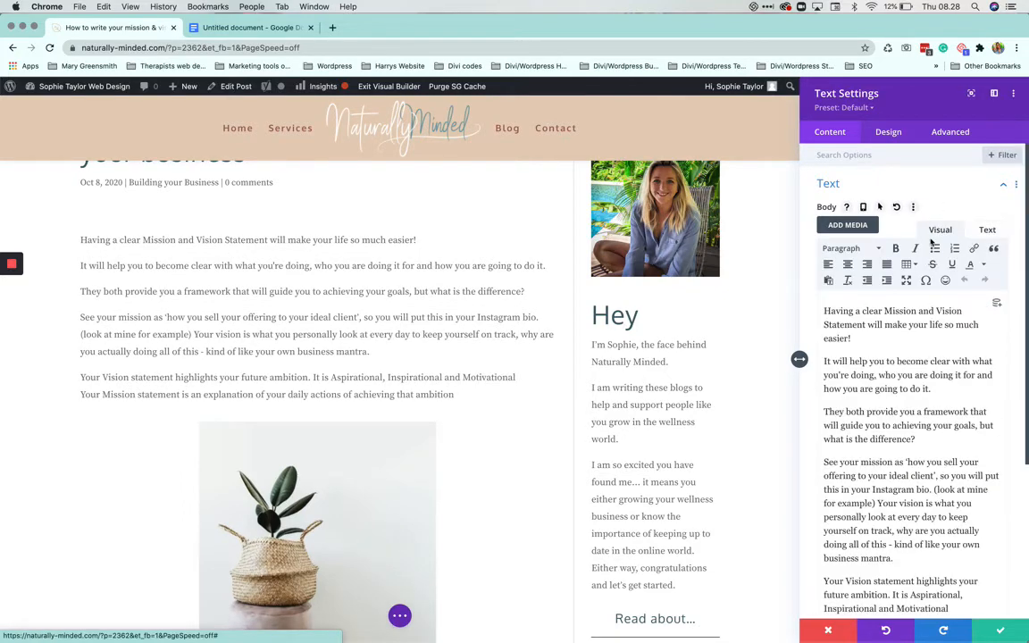
{"action": "scroll", "coordinate": [930, 527], "scroll_direction": "down", "scroll_amount": 3}
{"action": "scroll", "coordinate": [930, 527], "scroll_direction": "up", "scroll_amount": 3}
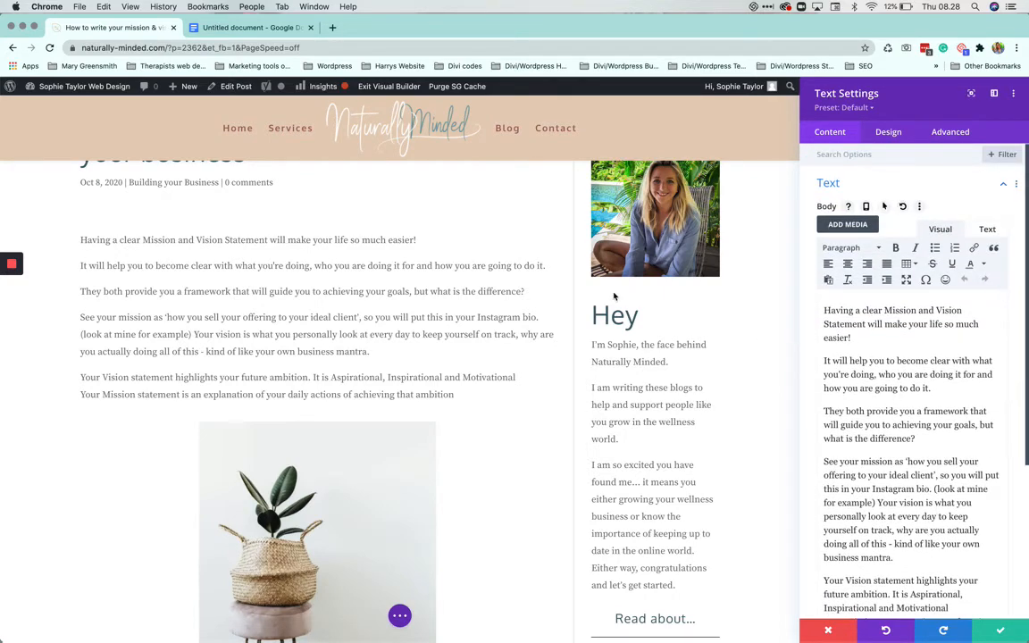
{"action": "scroll", "coordinate": [295, 271], "scroll_direction": "up", "scroll_amount": 3}
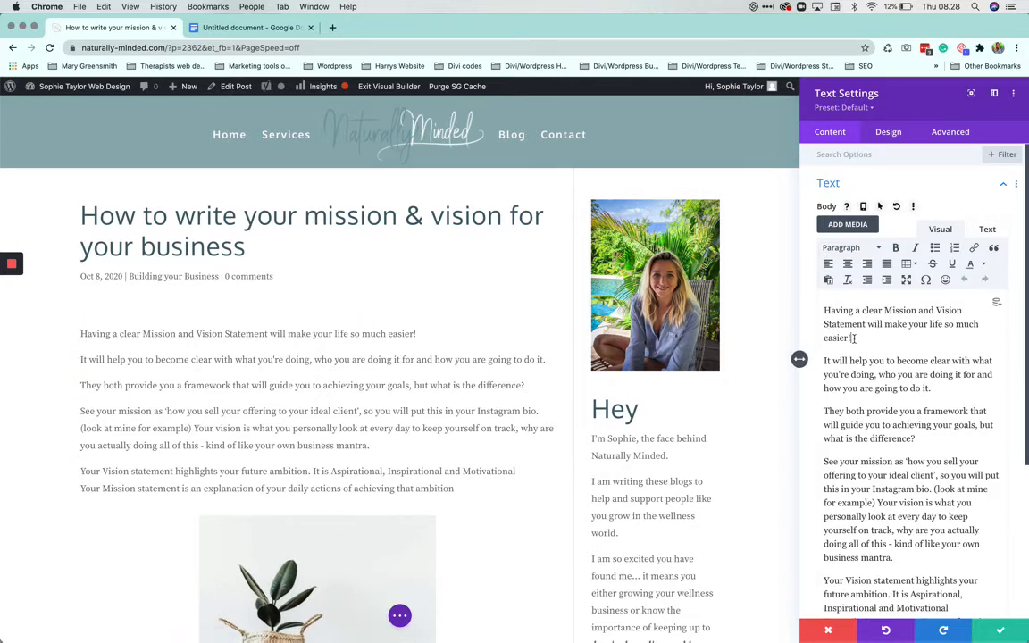
{"action": "triple_click", "coordinate": [822, 304]}
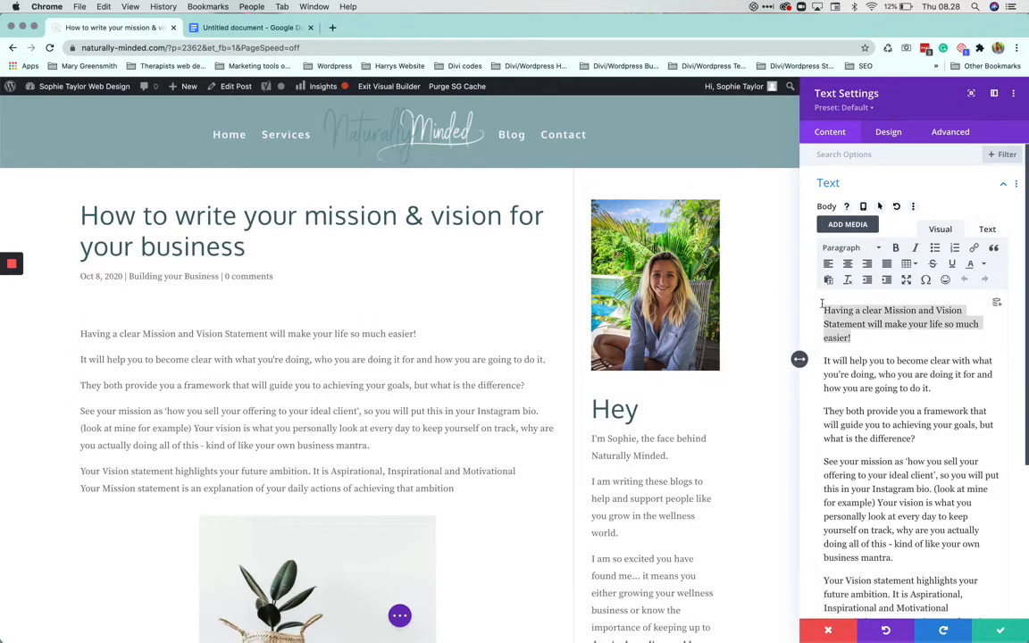
{"action": "left_click", "coordinate": [895, 247]}
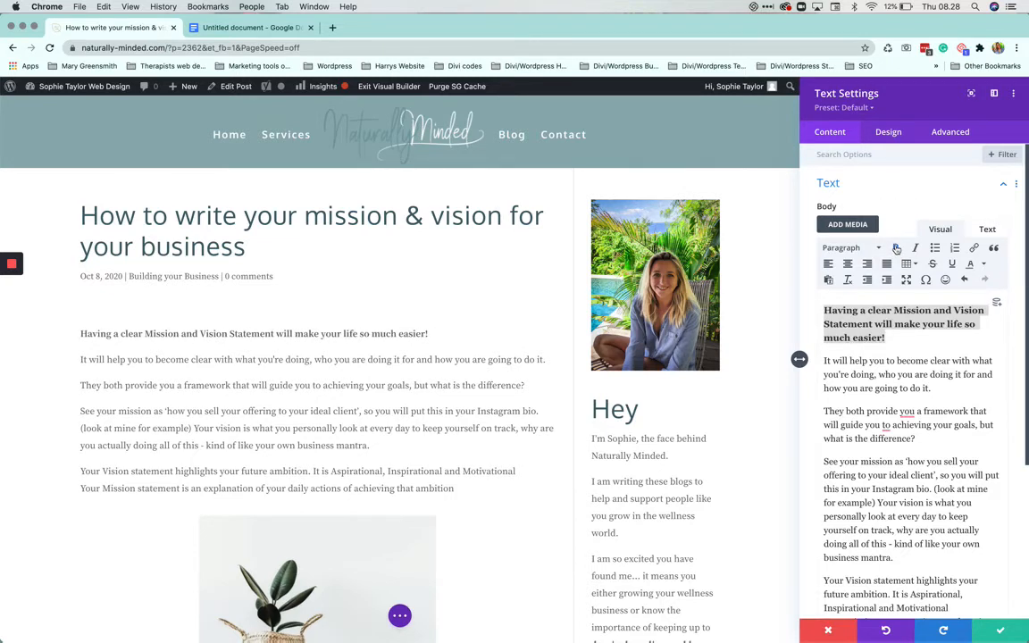
Step: Try Heading 1 and Heading 6 on the opening sentence, and set it to Heading 4
{"action": "left_click", "coordinate": [871, 250]}
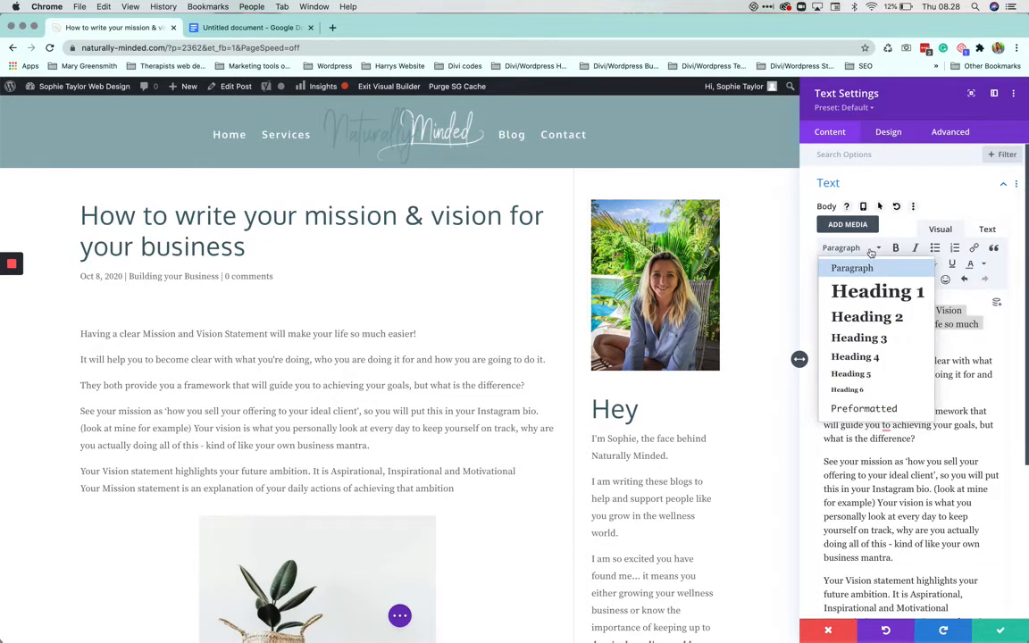
{"action": "left_click", "coordinate": [875, 295]}
{"action": "left_click", "coordinate": [851, 247]}
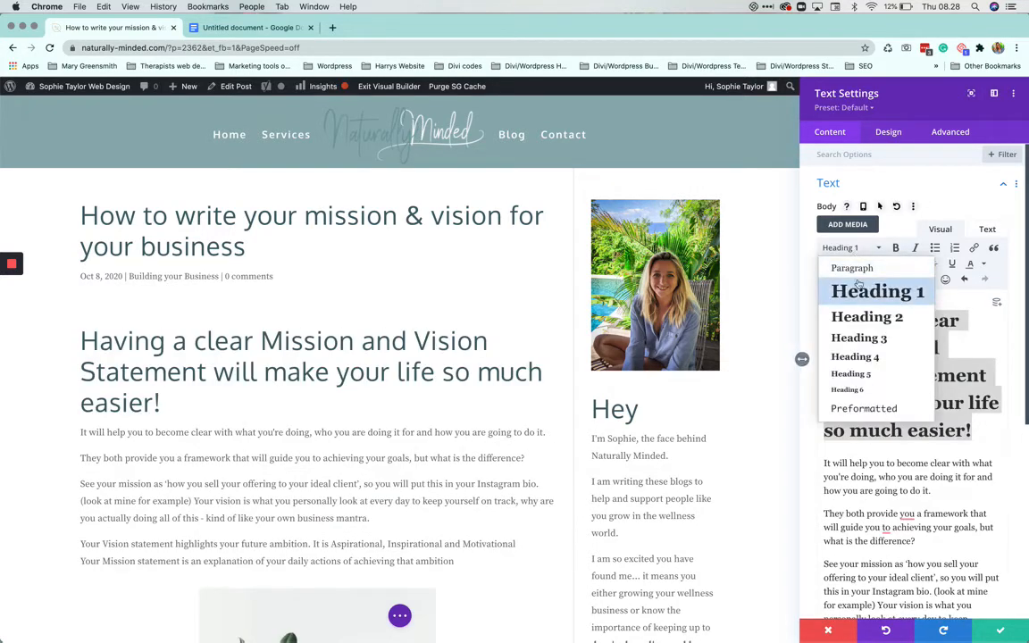
{"action": "left_click", "coordinate": [847, 389]}
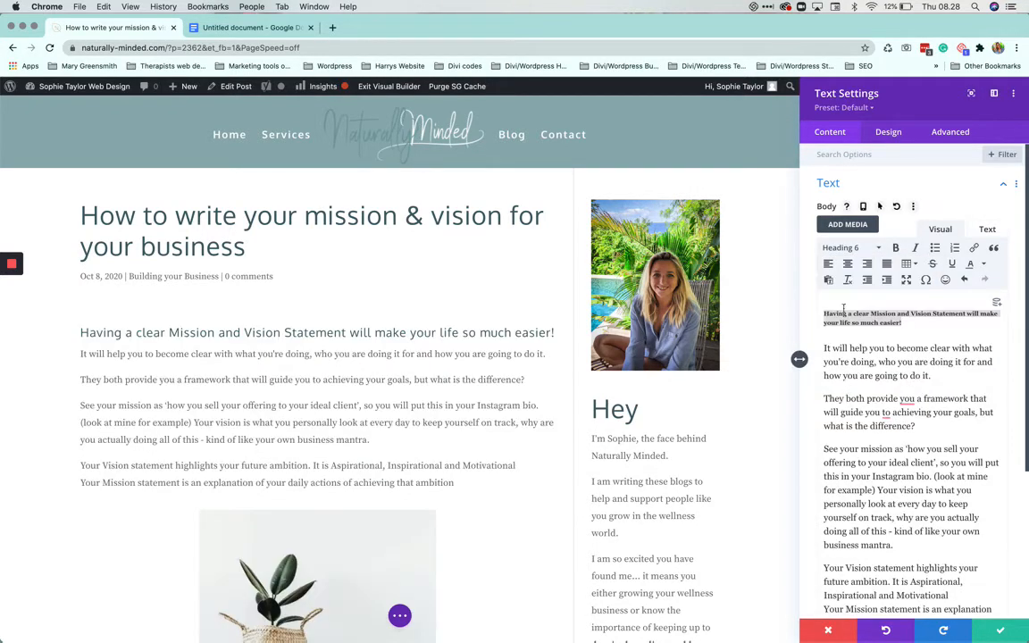
{"action": "left_click", "coordinate": [850, 247]}
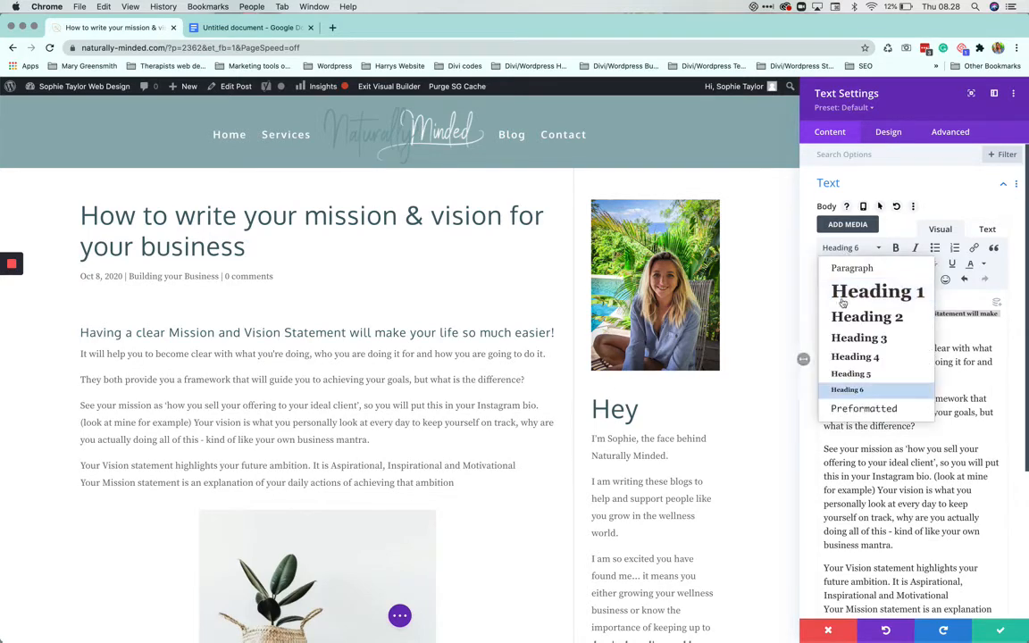
{"action": "left_click", "coordinate": [855, 356]}
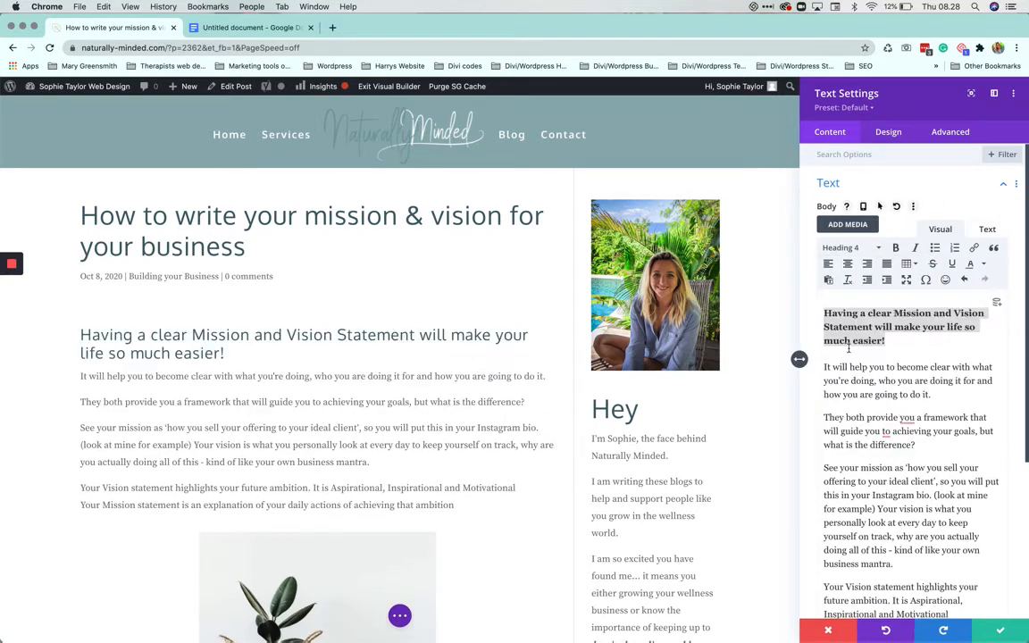
Step: Try Heading 3 on the opening sentence and return it to Heading 4
{"action": "left_click", "coordinate": [863, 249]}
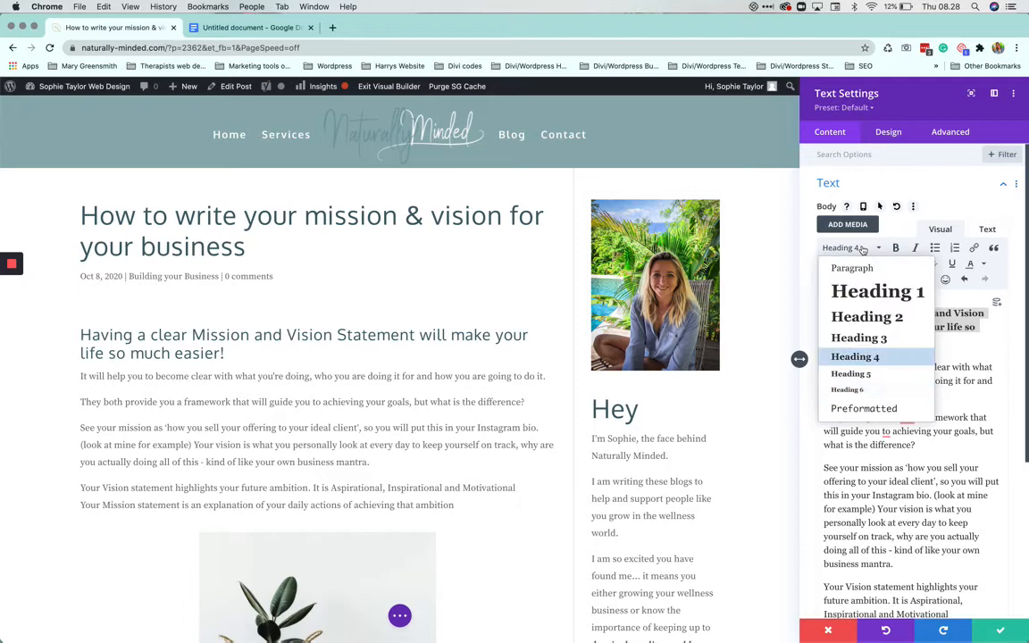
{"action": "left_click", "coordinate": [851, 336]}
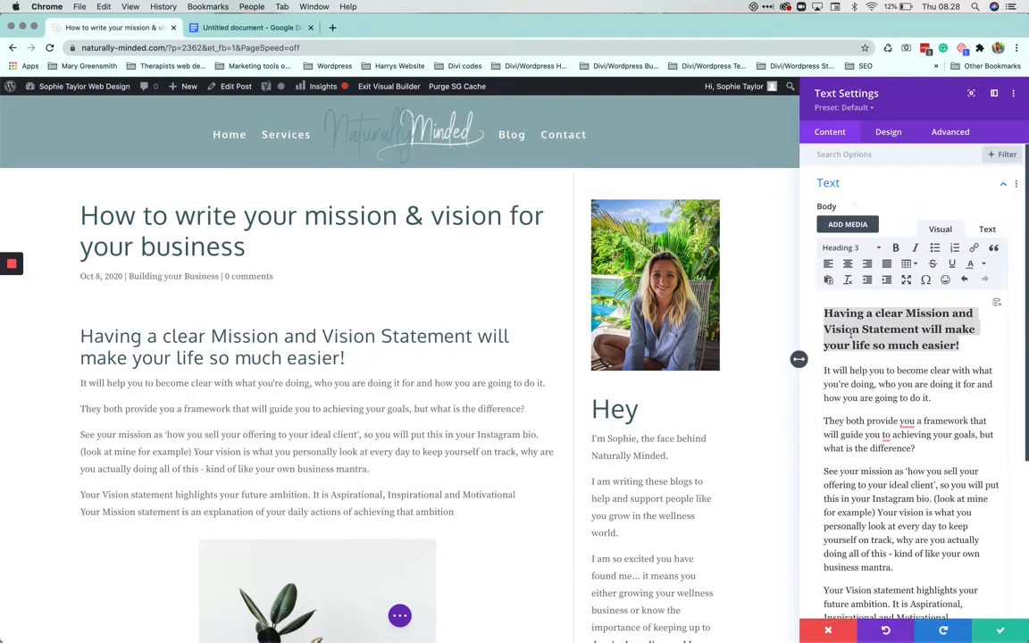
{"action": "left_click", "coordinate": [855, 248]}
{"action": "left_click", "coordinate": [848, 357]}
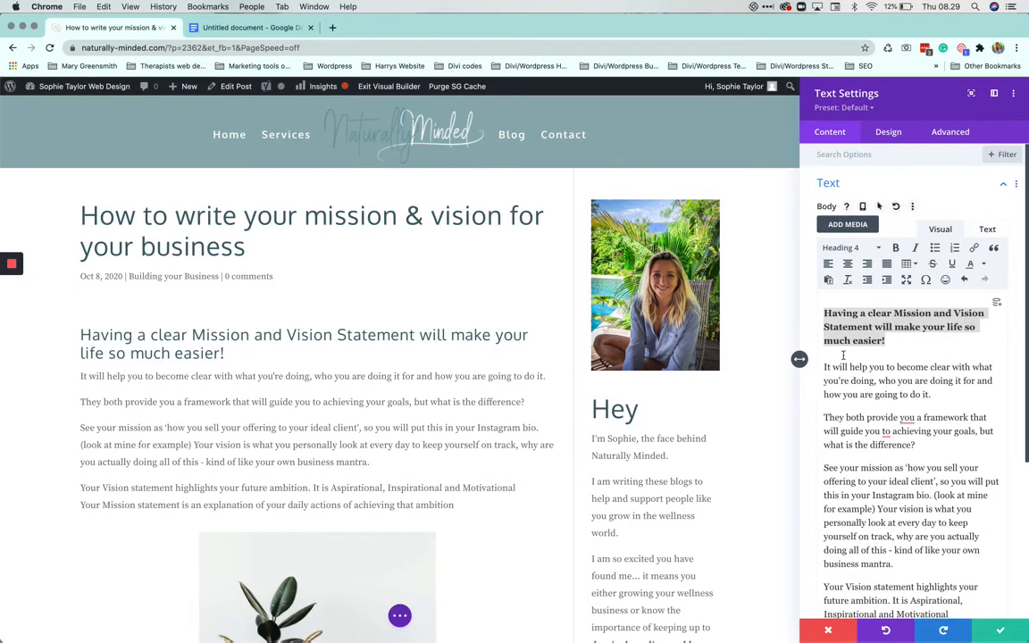
Step: Try joining the "It will help you" paragraph to the heading above it, and split it onto its own line again
{"action": "scroll", "coordinate": [837, 333], "scroll_direction": "down", "scroll_amount": 1}
{"action": "left_click", "coordinate": [826, 323]}
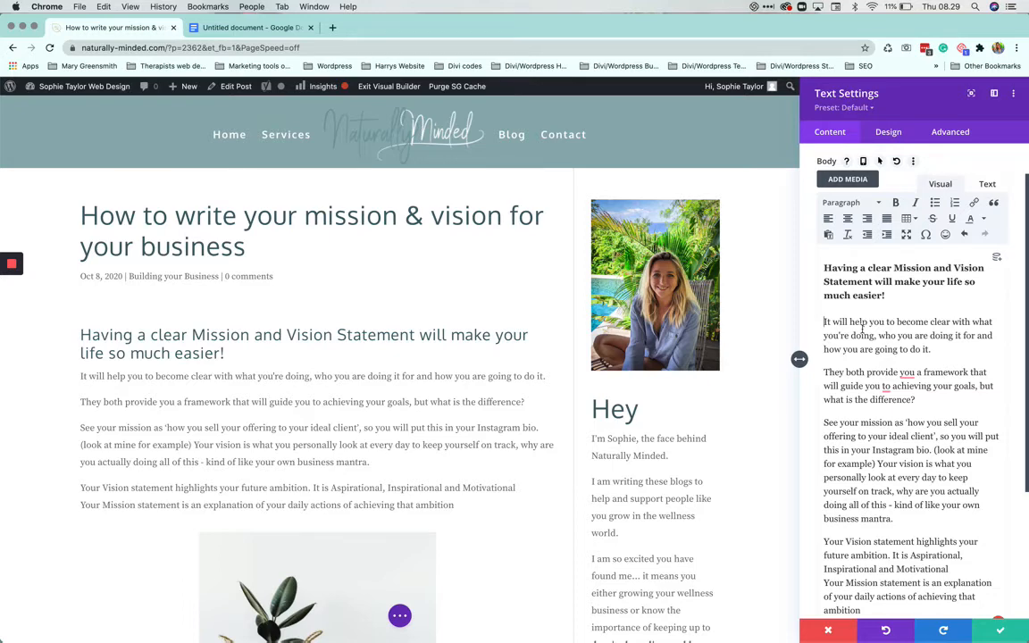
{"action": "key", "text": "BackSpace"}
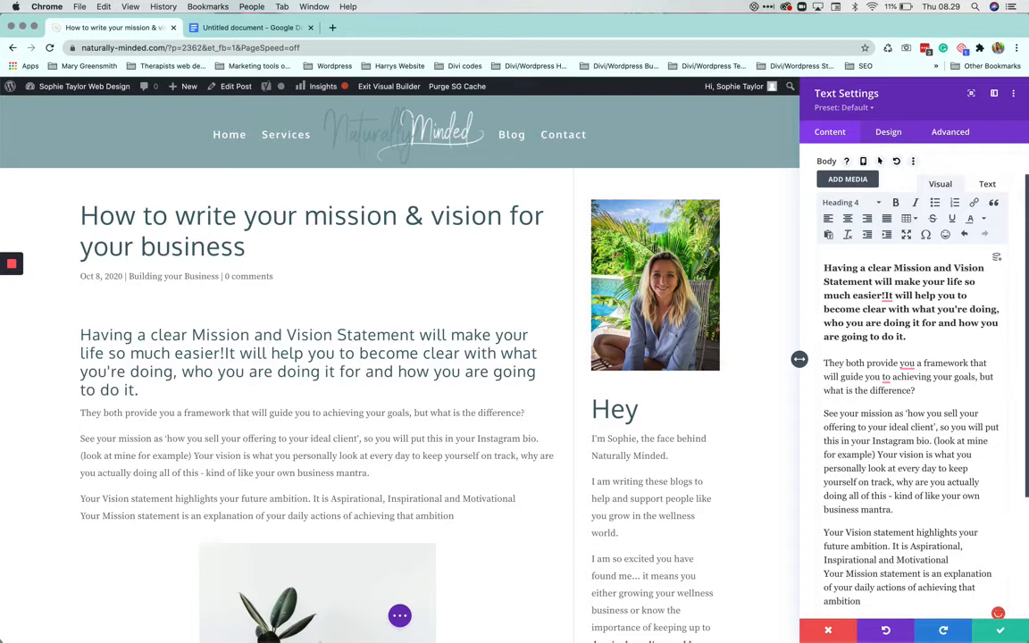
{"action": "key", "text": "Return"}
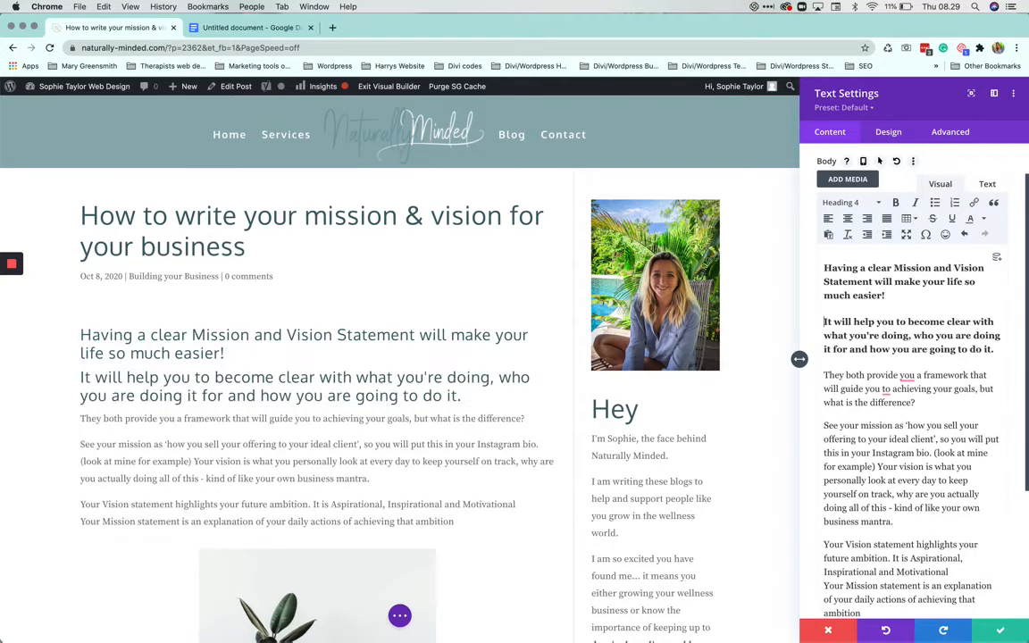
Step: Set the "It will help you" text back to the Paragraph style
{"action": "scroll", "coordinate": [937, 250], "scroll_direction": "down", "scroll_amount": 1}
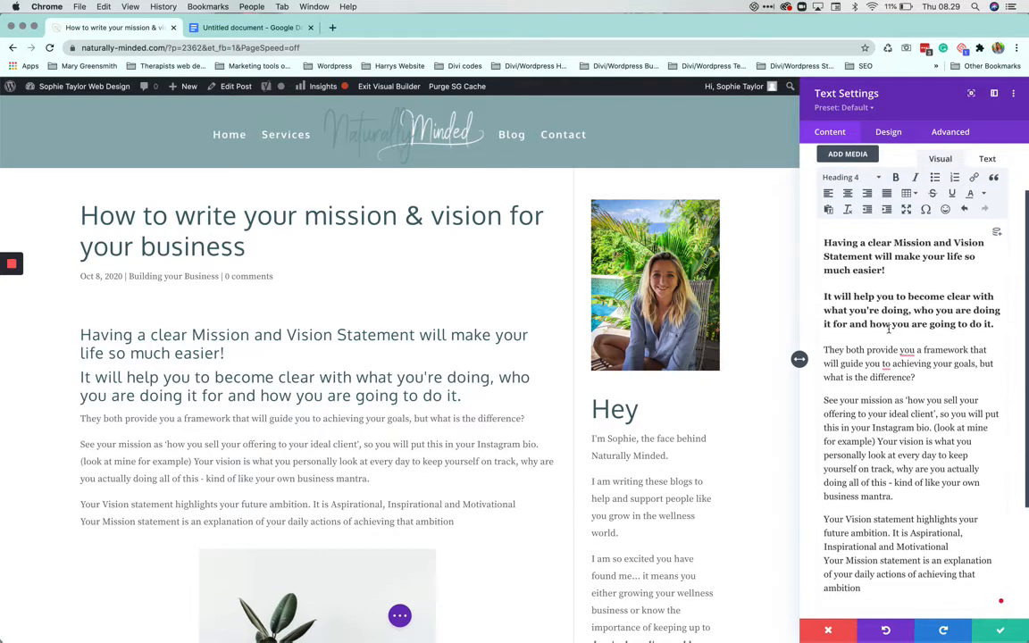
{"action": "triple_click", "coordinate": [999, 325]}
{"action": "scroll", "coordinate": [1000, 325], "scroll_direction": "up", "scroll_amount": 1}
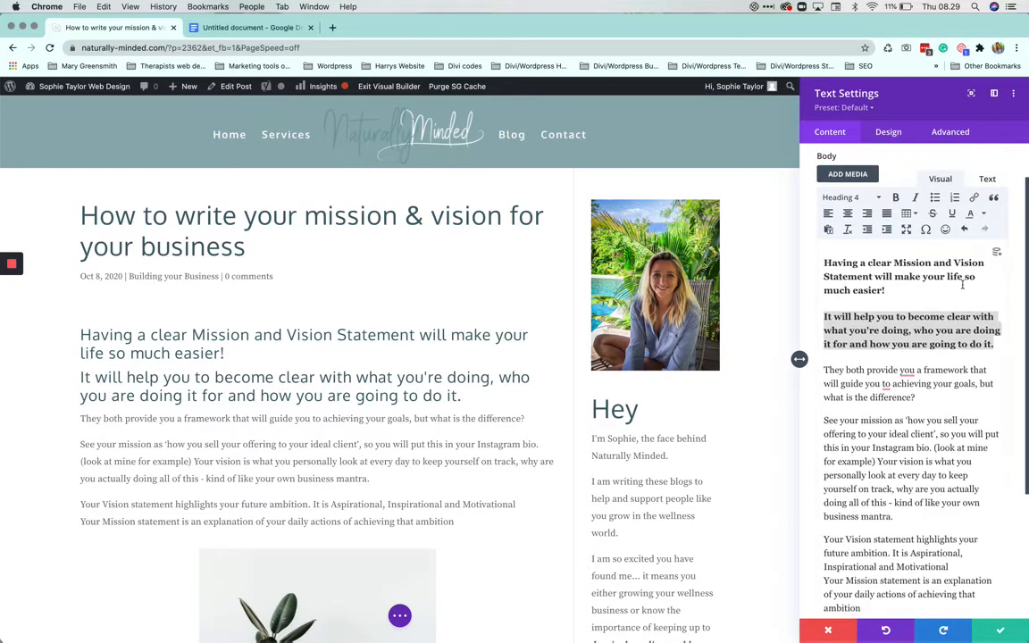
{"action": "left_click", "coordinate": [850, 197]}
{"action": "left_click", "coordinate": [861, 224]}
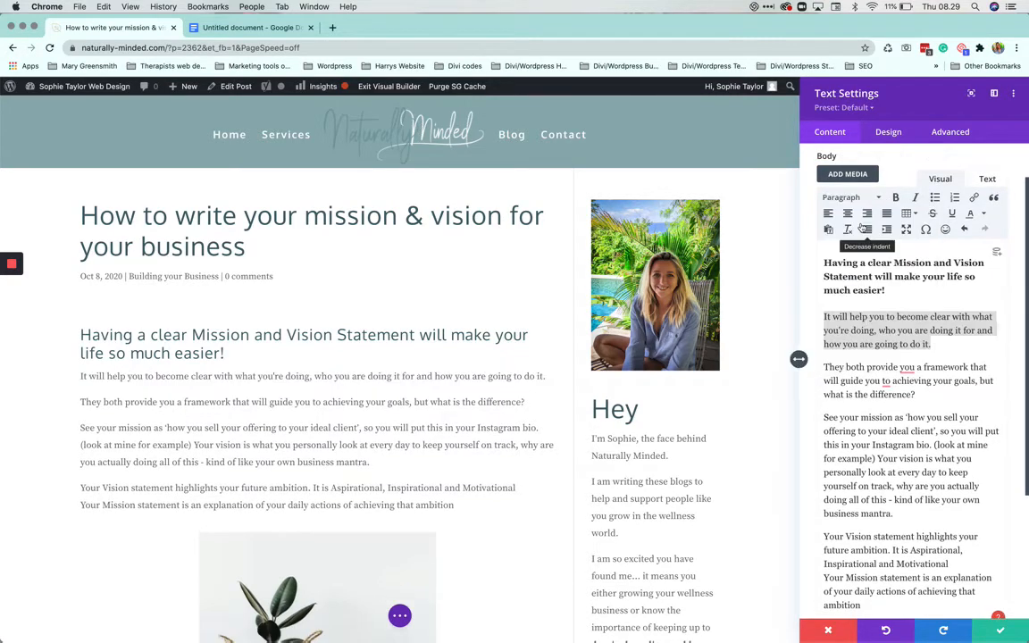
{"action": "left_click", "coordinate": [887, 361]}
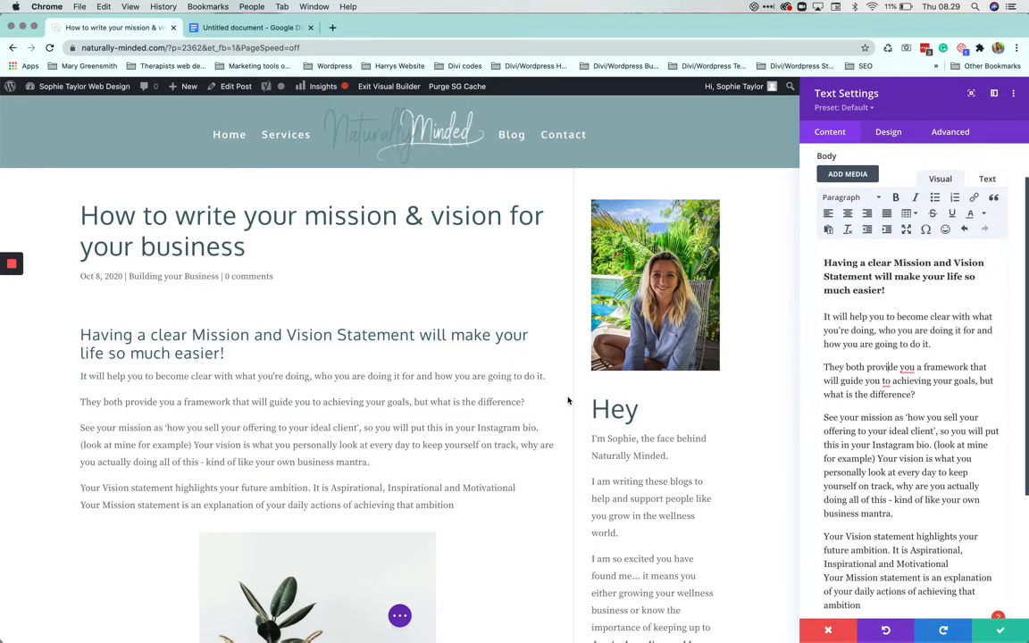
Step: Check the formatted text on the page and save the text module's settings
{"action": "scroll", "coordinate": [514, 362], "scroll_direction": "down", "scroll_amount": 5}
{"action": "scroll", "coordinate": [514, 362], "scroll_direction": "up", "scroll_amount": 2}
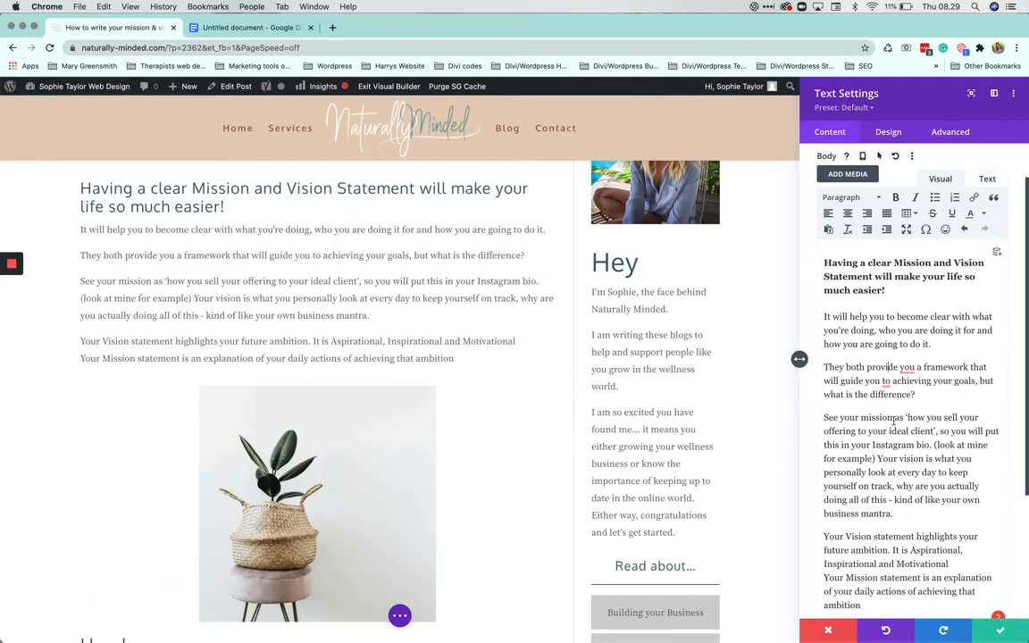
{"action": "scroll", "coordinate": [799, 359], "scroll_direction": "down", "scroll_amount": 1}
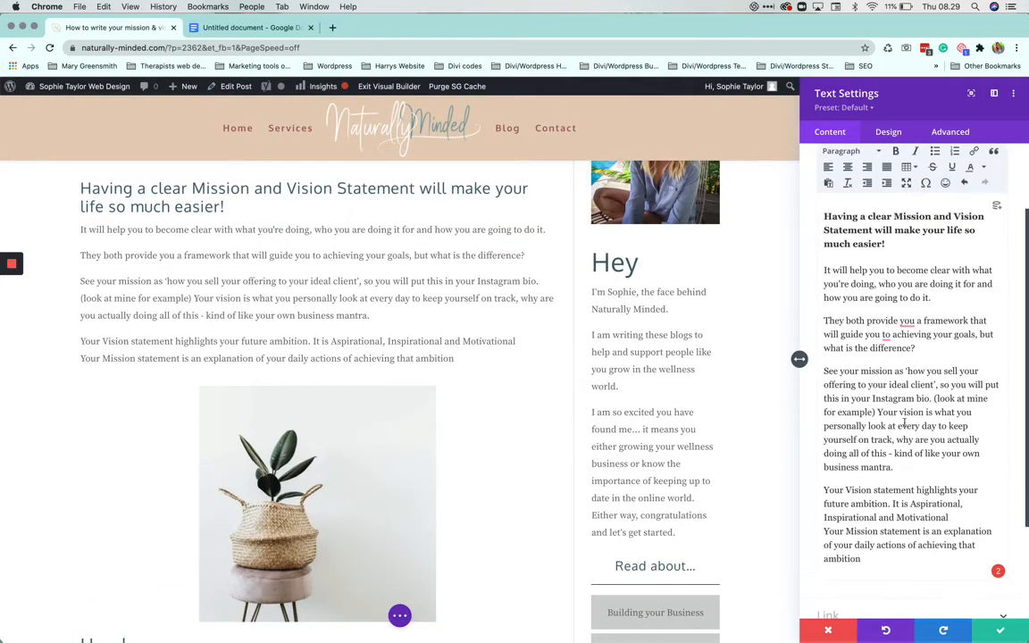
{"action": "left_click", "coordinate": [998, 633]}
Step: Open the settings of the plant image below the intro text and select the laptop photo 20-1.jpg in the media library as its replacement
{"action": "scroll", "coordinate": [587, 399], "scroll_direction": "down", "scroll_amount": 4}
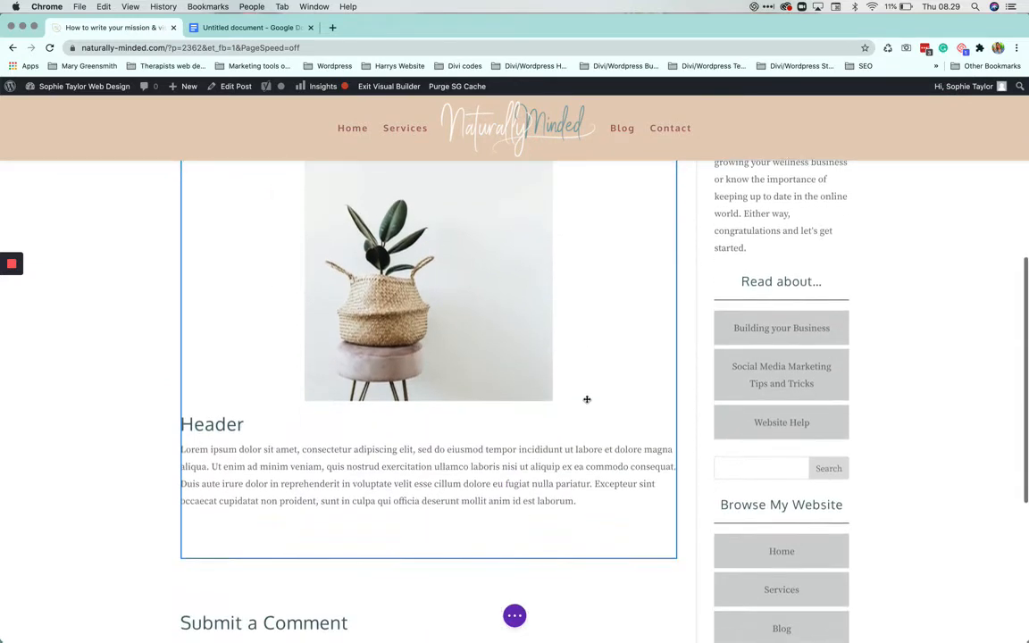
{"action": "scroll", "coordinate": [587, 399], "scroll_direction": "up", "scroll_amount": 2}
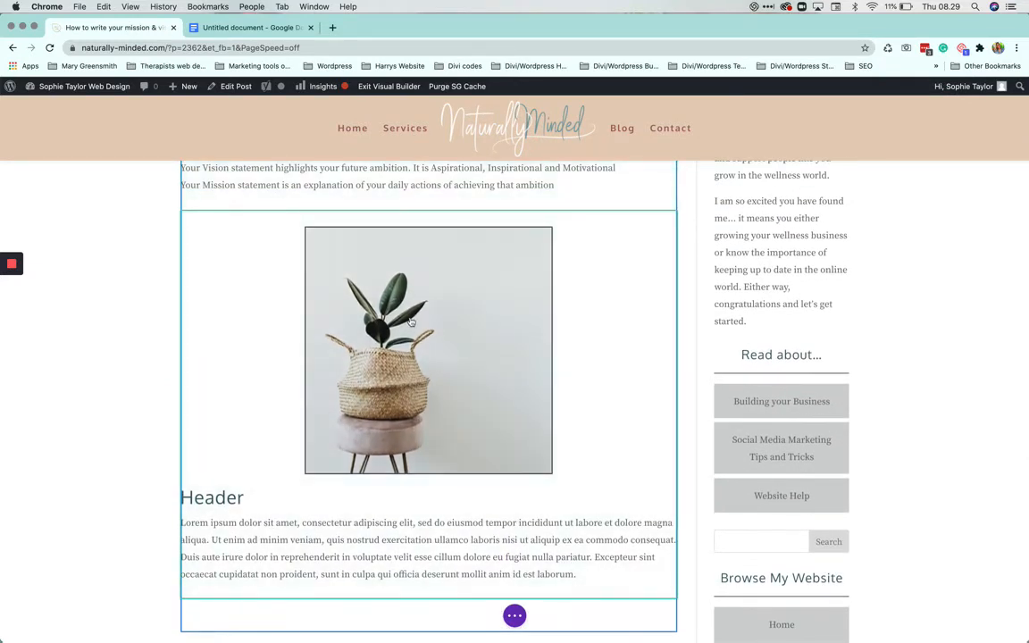
{"action": "mouse_move", "coordinate": [390, 280]}
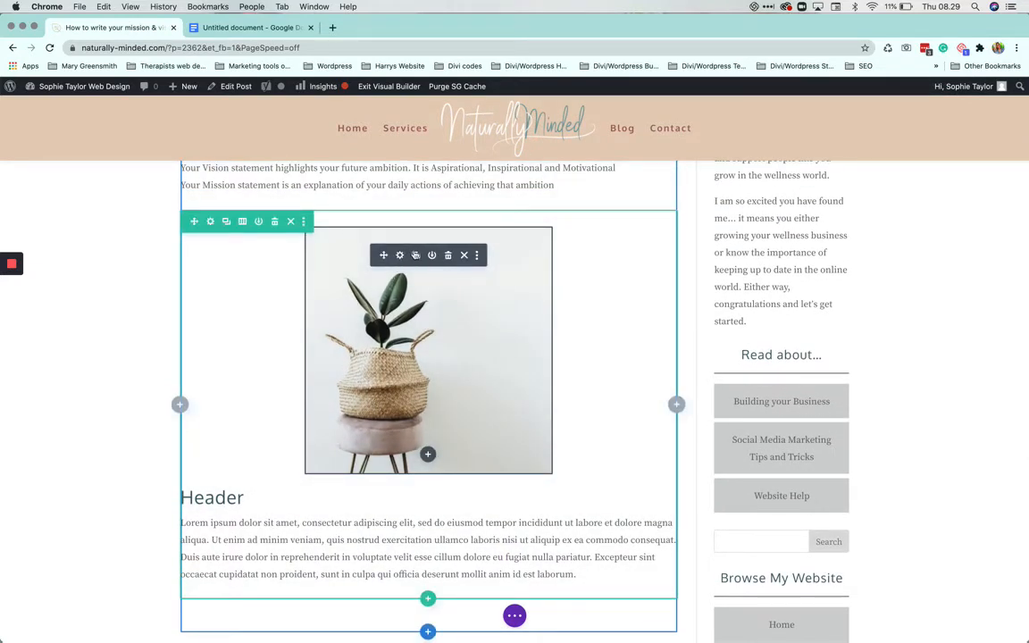
{"action": "left_click", "coordinate": [400, 257]}
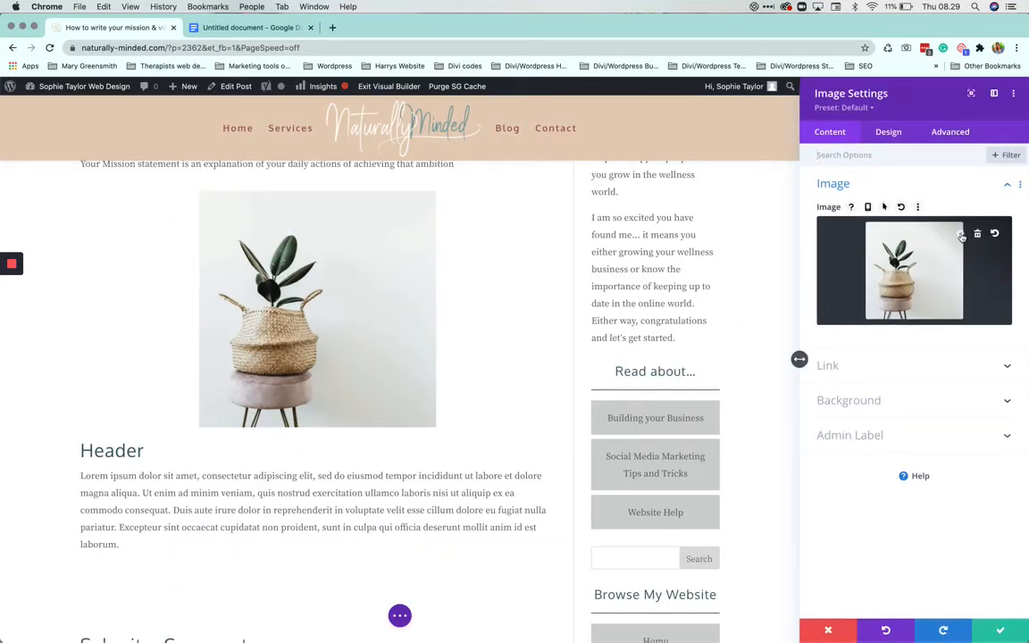
{"action": "left_click", "coordinate": [962, 237]}
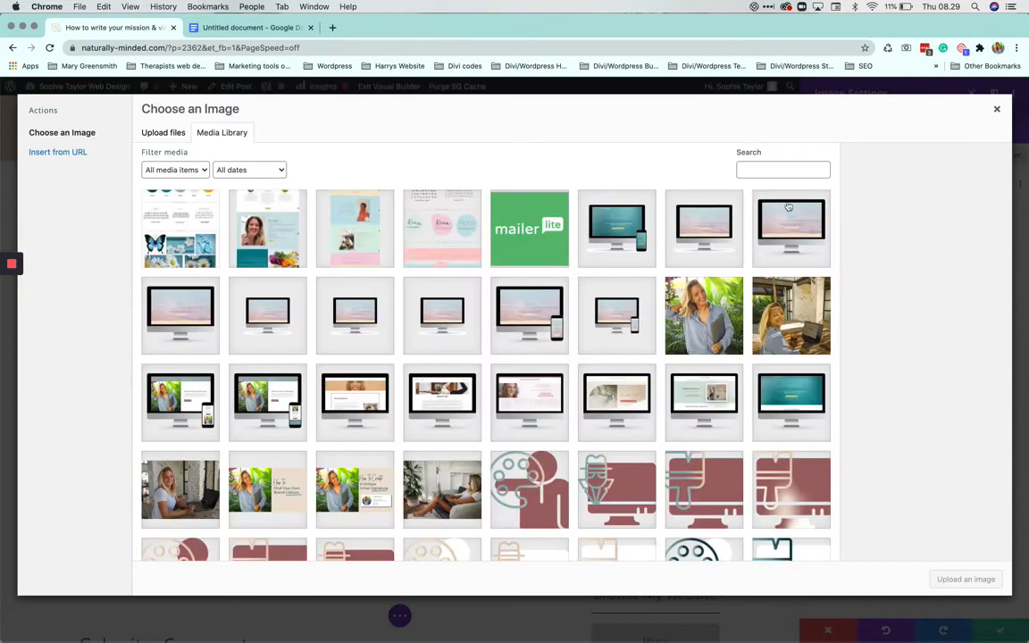
{"action": "scroll", "coordinate": [515, 366], "scroll_direction": "down", "scroll_amount": 10}
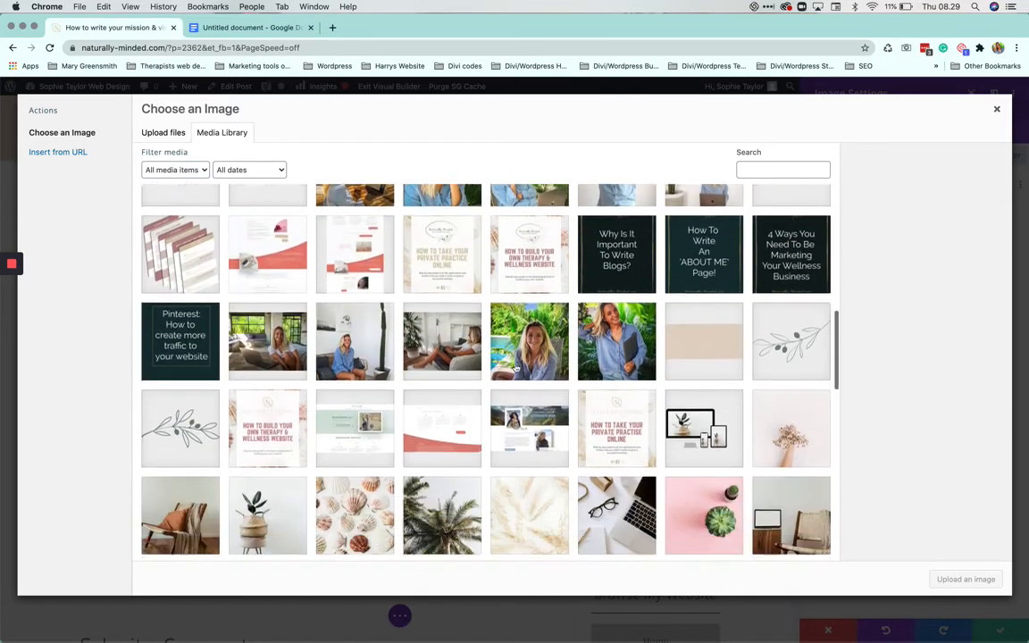
{"action": "scroll", "coordinate": [516, 366], "scroll_direction": "down", "scroll_amount": 5}
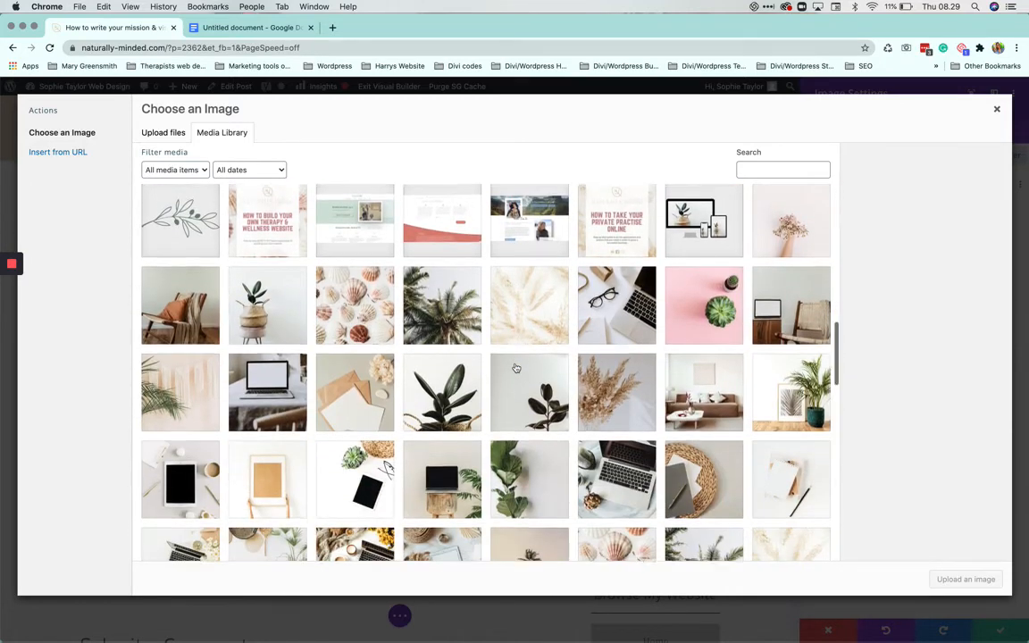
{"action": "scroll", "coordinate": [515, 367], "scroll_direction": "down", "scroll_amount": 1}
{"action": "left_click", "coordinate": [263, 357]}
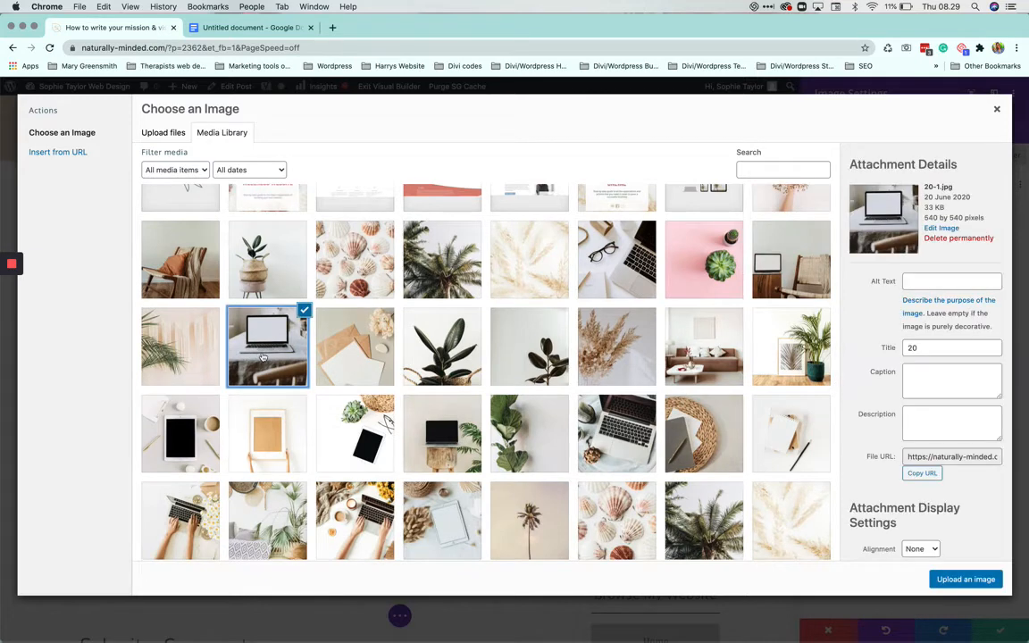
Step: Set the laptop photo's alt text to "Build-your-business" and its title to "Naturally-minded-website-design"
{"action": "left_click", "coordinate": [954, 281]}
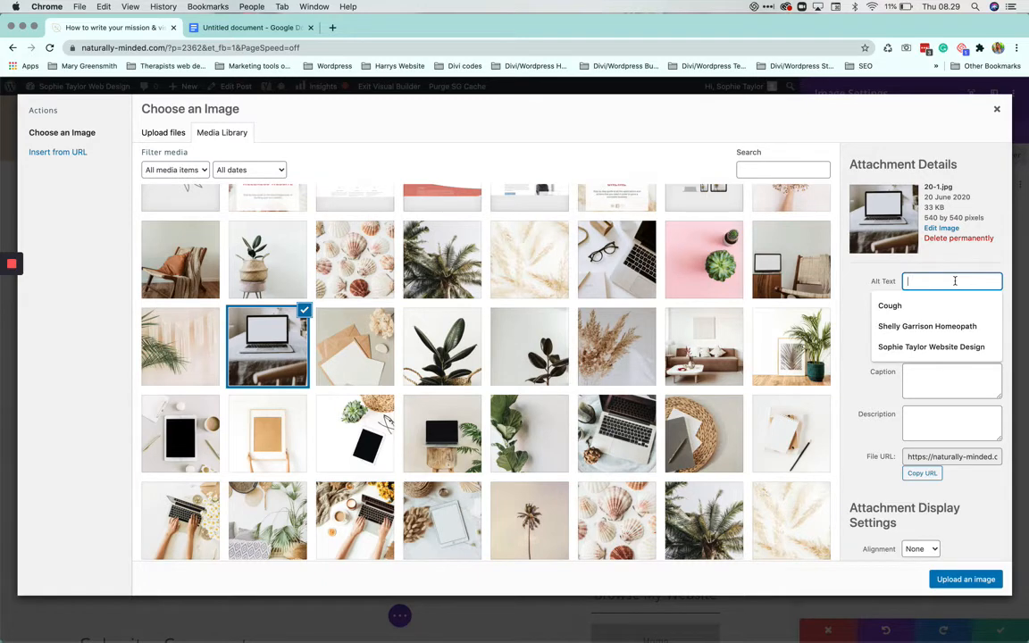
{"action": "type", "text": "Build-your"}
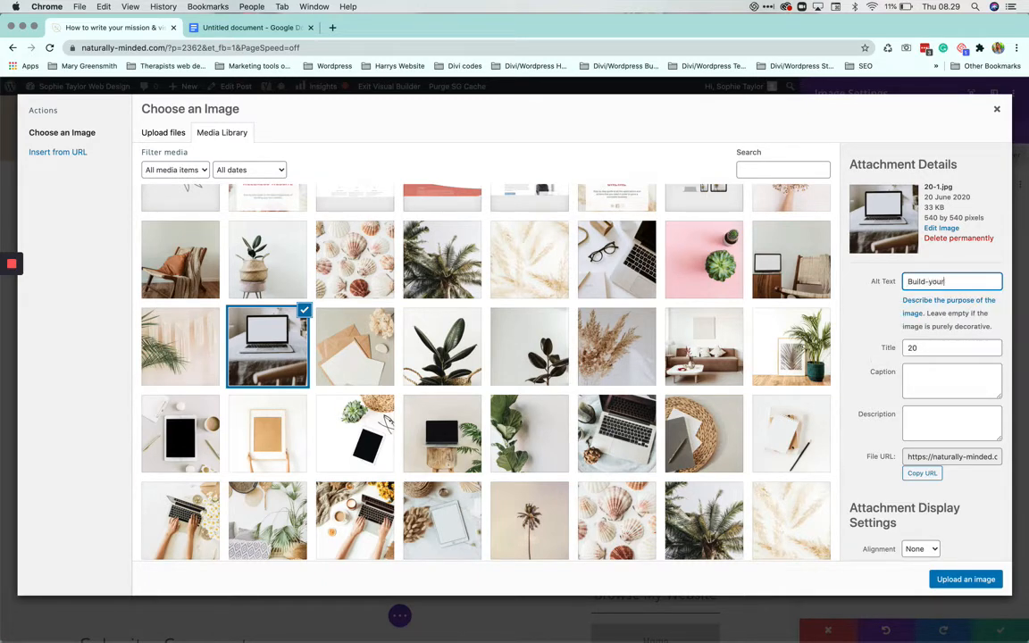
{"action": "type", "text": "-business"}
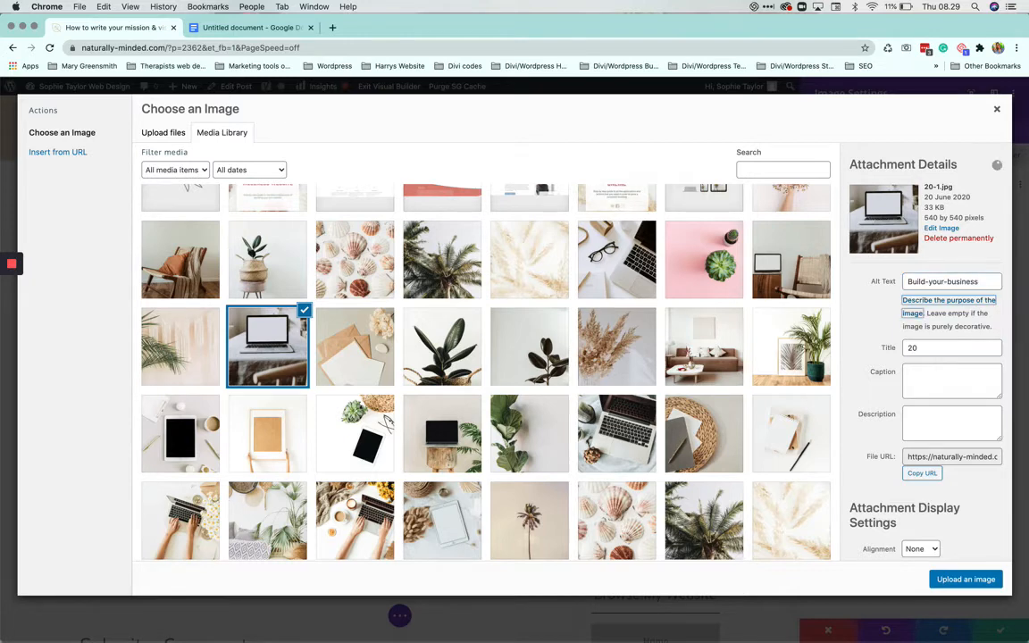
{"action": "key", "text": "Tab"}
{"action": "key", "text": "Tab"}
{"action": "type", "text": "Natur"}
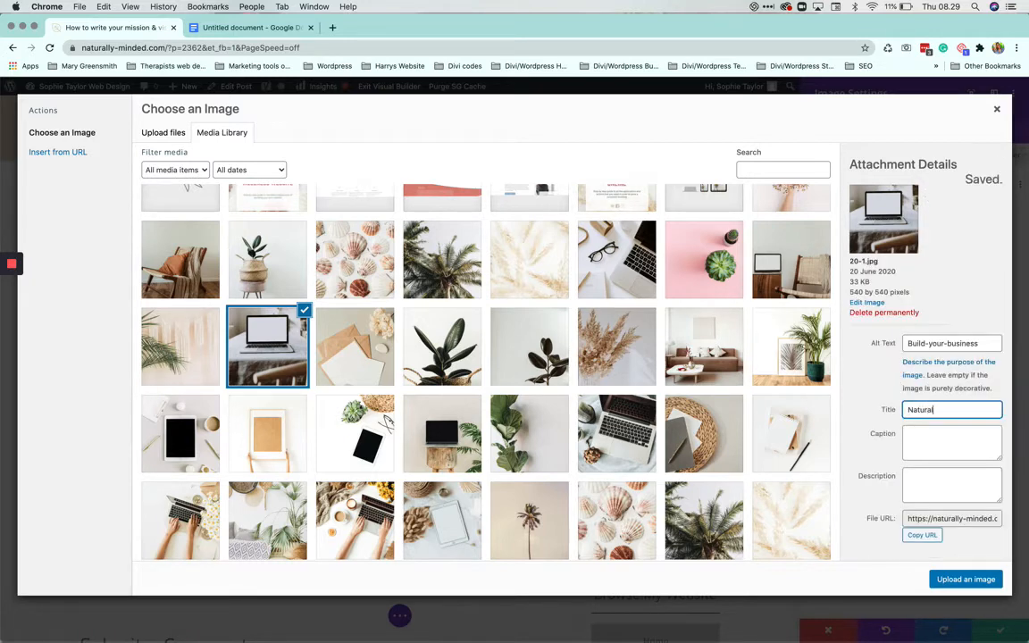
{"action": "type", "text": "ally-minded"}
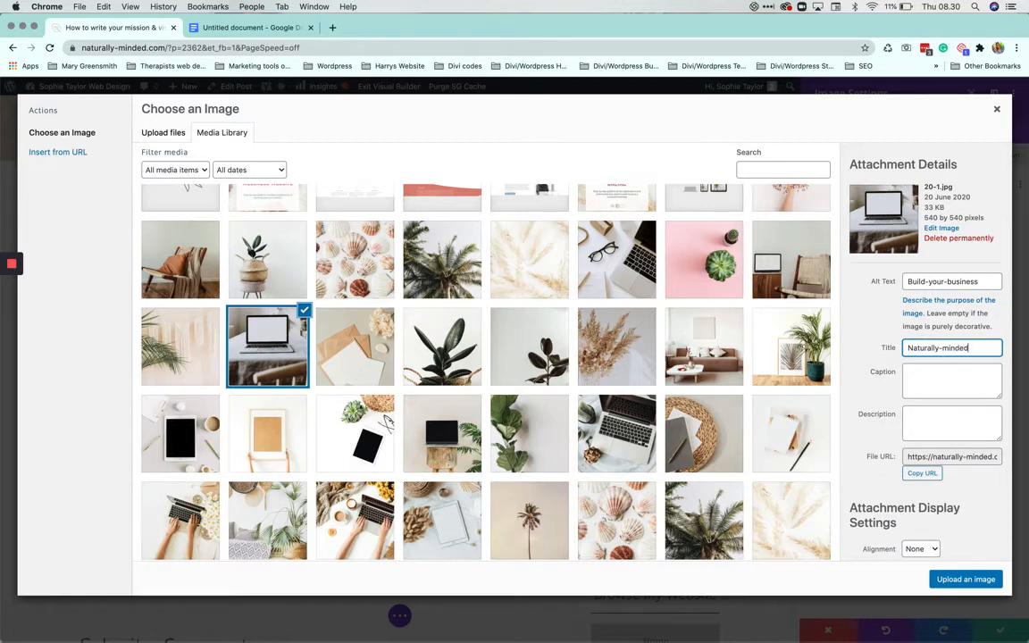
{"action": "type", "text": "-website-design"}
Step: Insert the selected laptop photo into the post, check it on the page, and save the image module's settings
{"action": "left_click", "coordinate": [955, 581]}
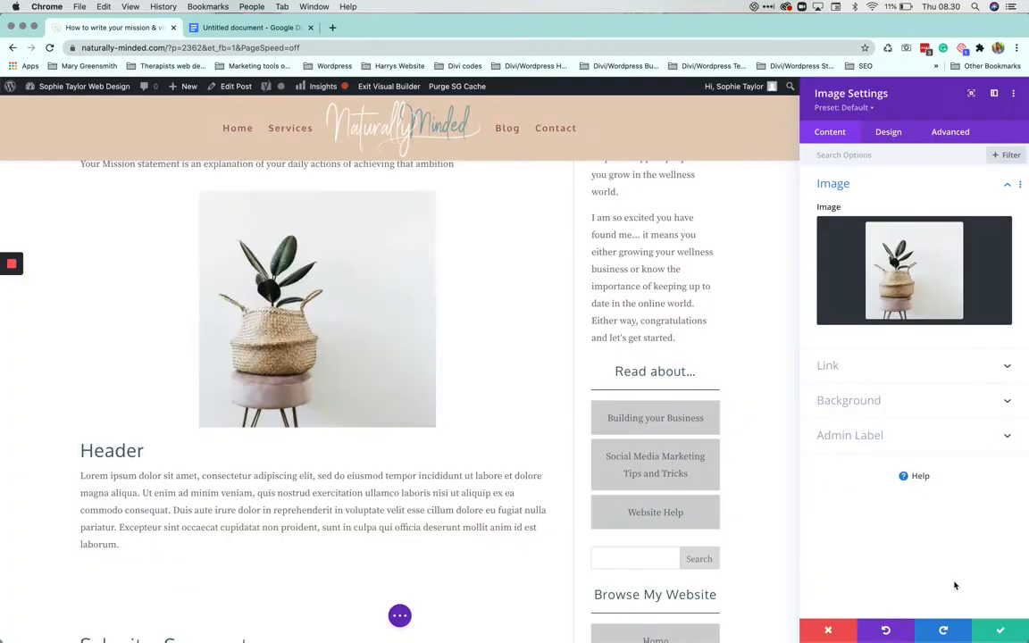
{"action": "scroll", "coordinate": [470, 446], "scroll_direction": "up", "scroll_amount": 1}
{"action": "scroll", "coordinate": [470, 444], "scroll_direction": "up", "scroll_amount": 5}
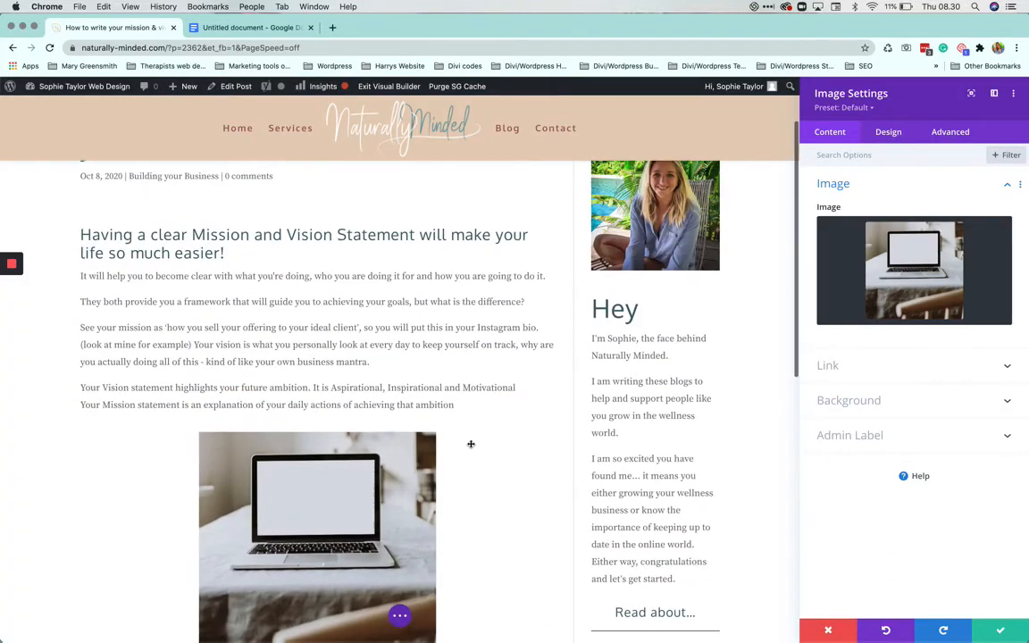
{"action": "scroll", "coordinate": [470, 444], "scroll_direction": "down", "scroll_amount": 5}
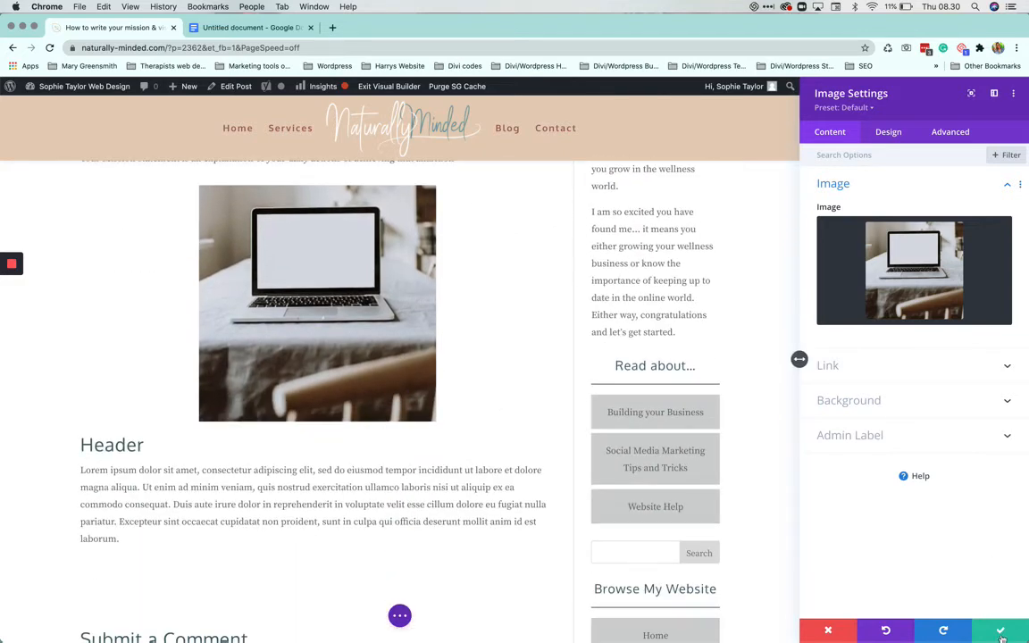
{"action": "left_click", "coordinate": [1001, 632]}
Step: Open the "Header" placeholder text module for editing and copy the mission and vision statement questions from the Google Docs document
{"action": "scroll", "coordinate": [428, 500], "scroll_direction": "down", "scroll_amount": 1}
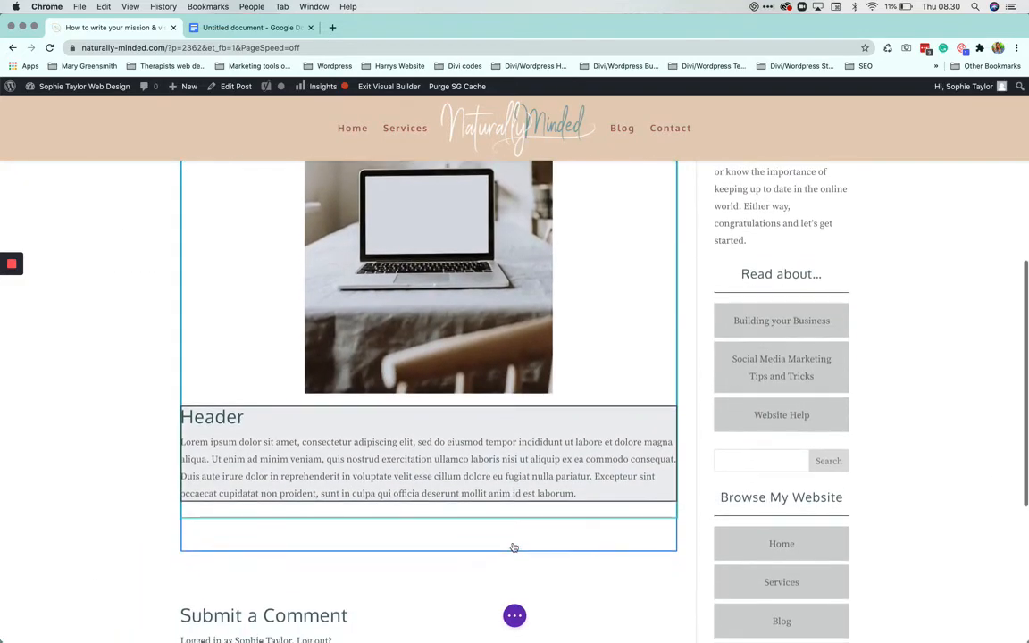
{"action": "left_click", "coordinate": [401, 427]}
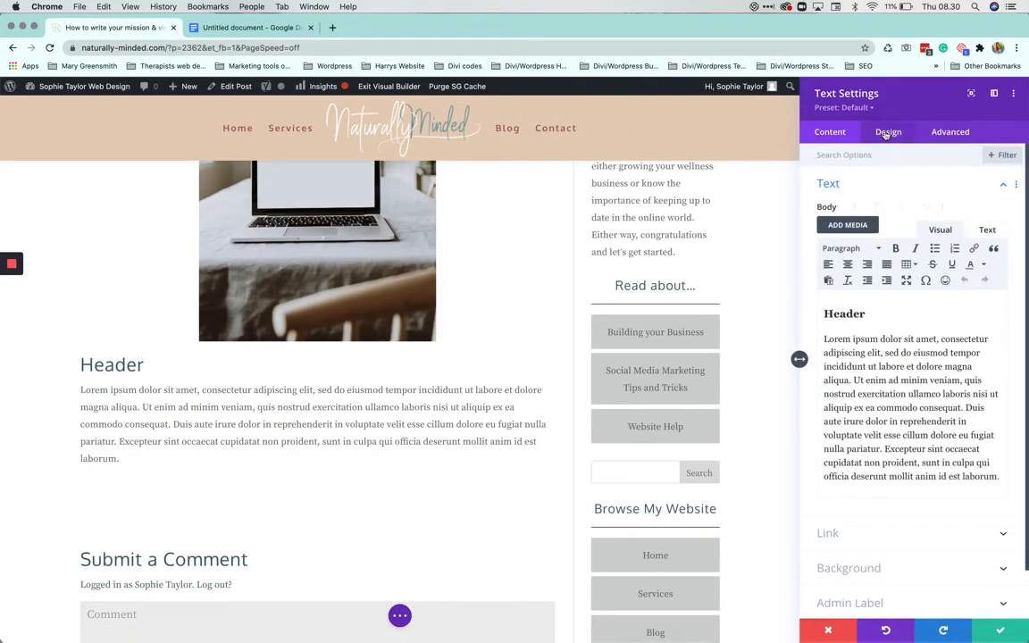
{"action": "left_click", "coordinate": [259, 28]}
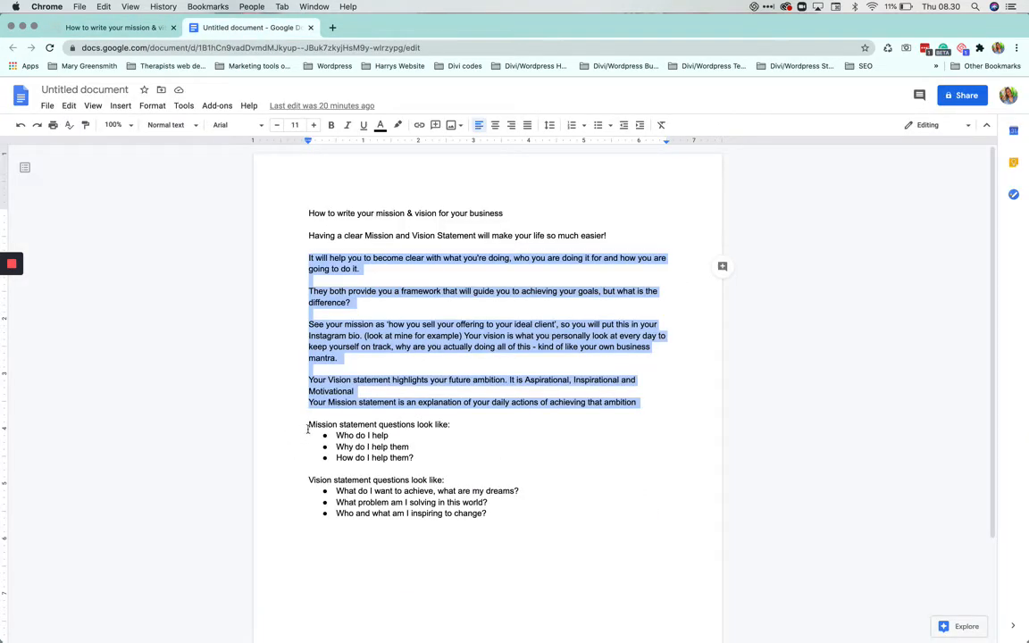
{"action": "left_click_drag", "start_coordinate": [308, 427], "coordinate": [524, 513]}
{"action": "key", "text": "super+c"}
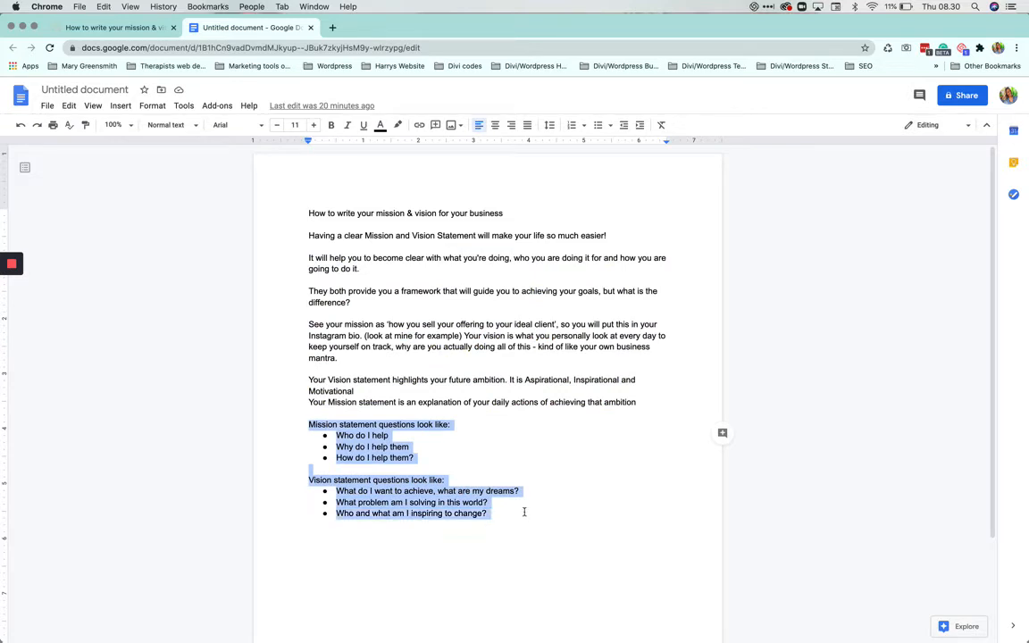
Step: Back in the Divi post, replace all of the placeholder module's source text with the copied mission and vision questions
{"action": "left_click", "coordinate": [139, 27]}
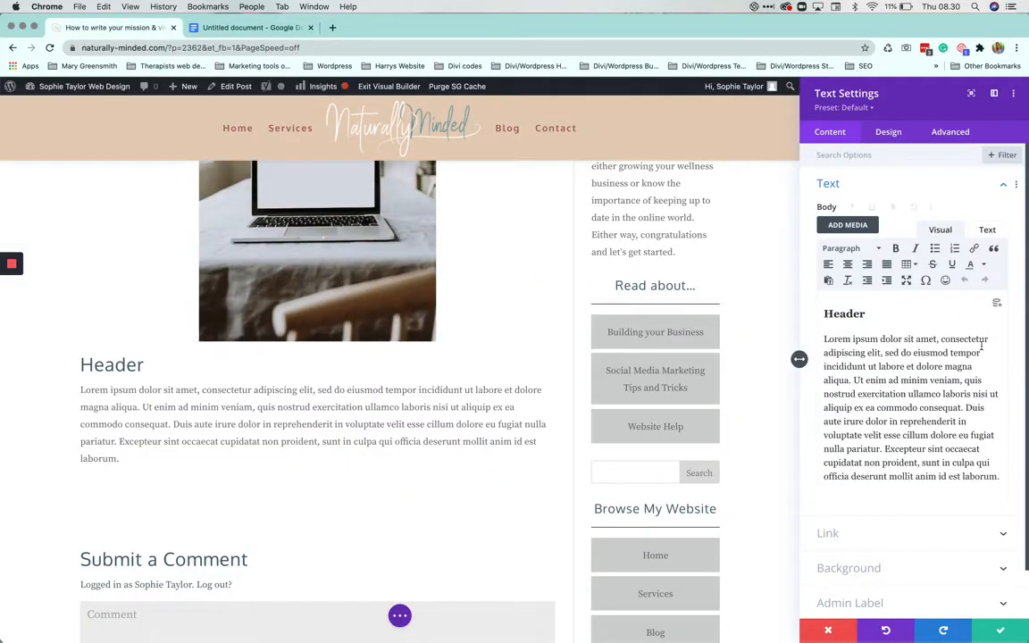
{"action": "left_click", "coordinate": [987, 232]}
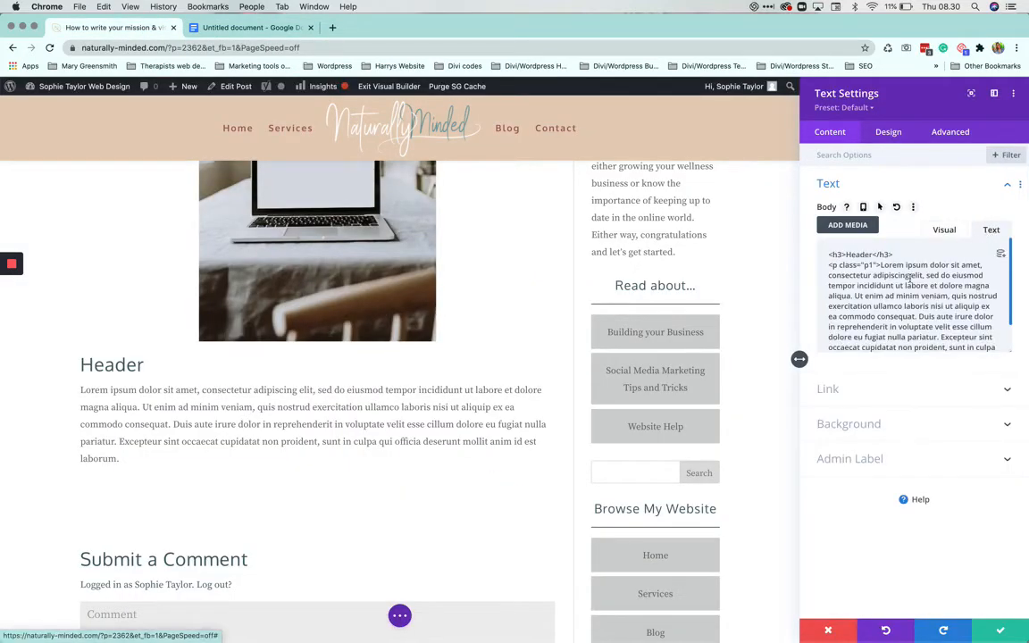
{"action": "key", "text": "super+a"}
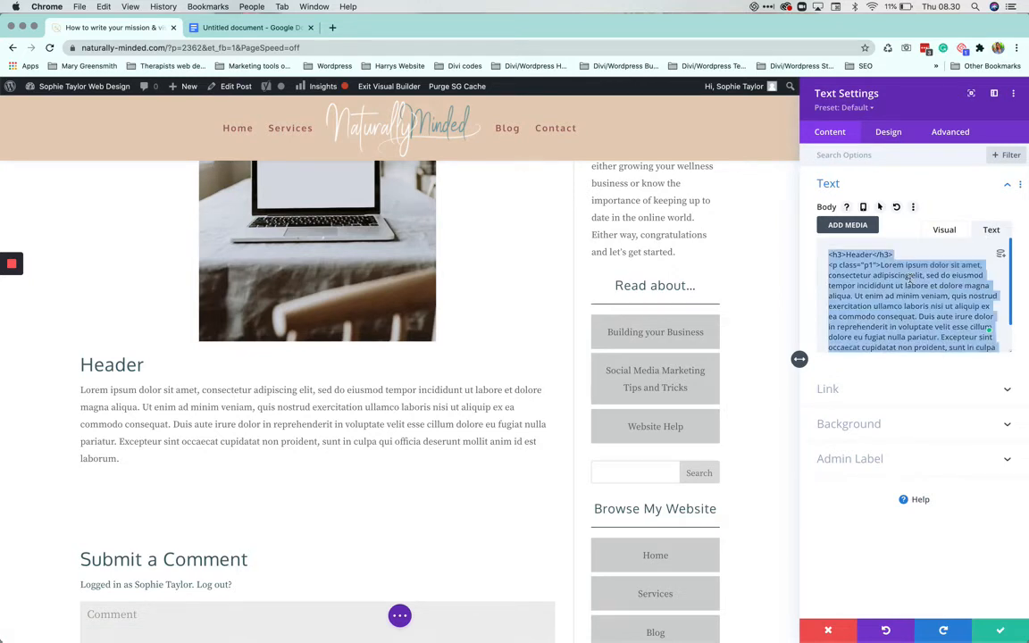
{"action": "key", "text": "BackSpace"}
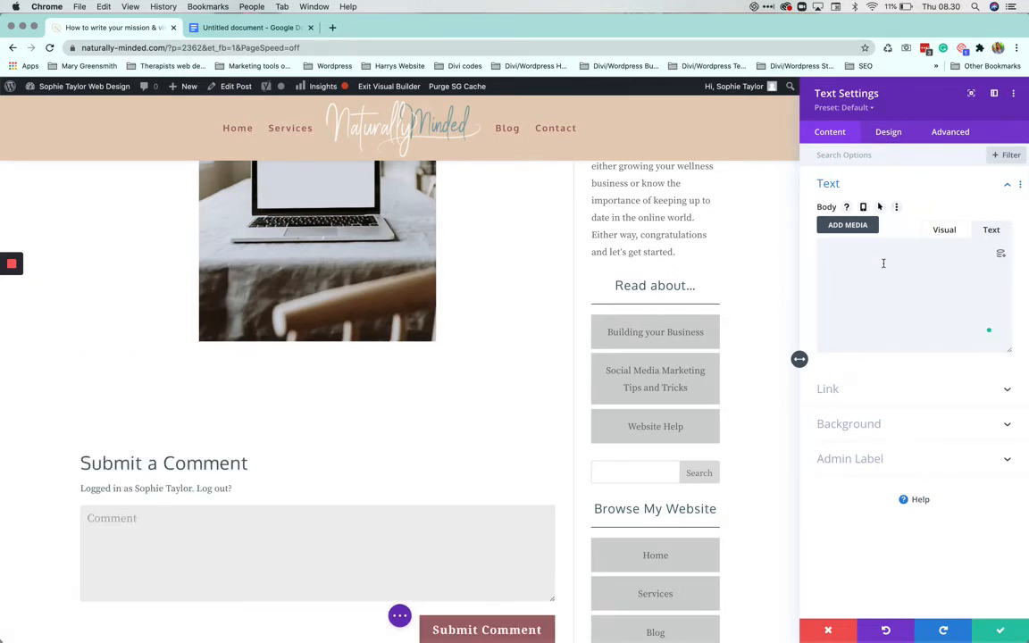
{"action": "right_click", "coordinate": [884, 263]}
{"action": "left_click", "coordinate": [904, 336]}
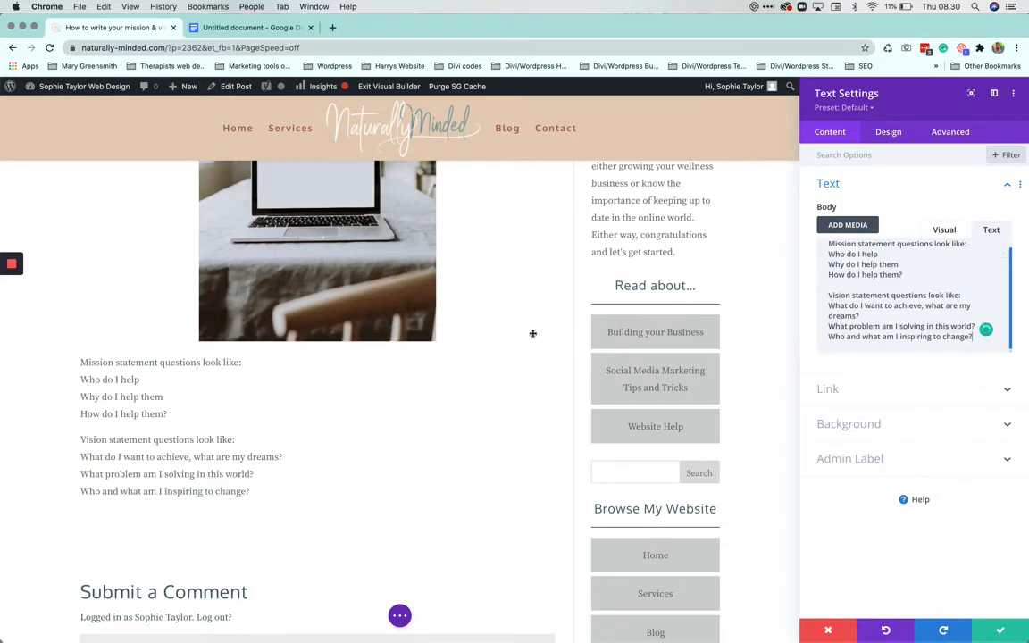
{"action": "scroll", "coordinate": [533, 333], "scroll_direction": "up", "scroll_amount": 2}
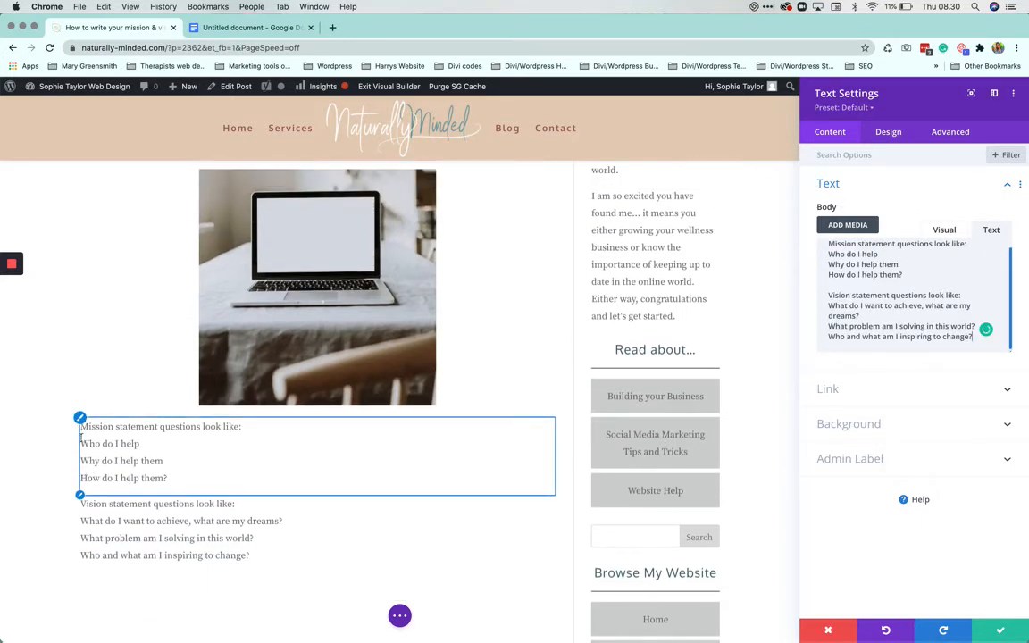
Step: Compare the pasted text with the Google Docs original and split "Who do I help" into a new paragraph below the "Mission statement questions look like:" line
{"action": "left_click", "coordinate": [248, 30]}
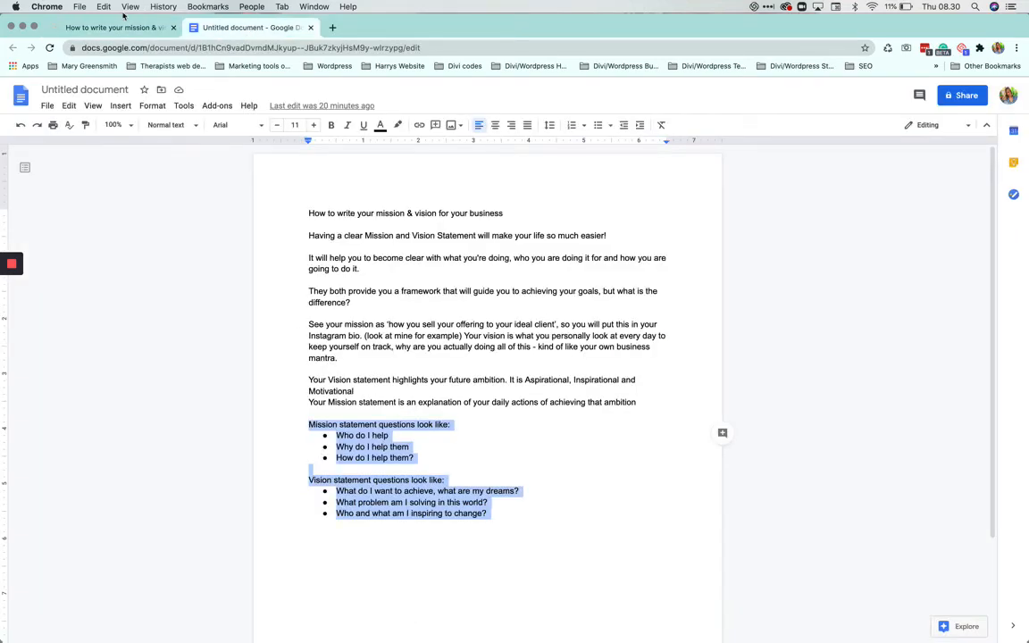
{"action": "left_click", "coordinate": [125, 29]}
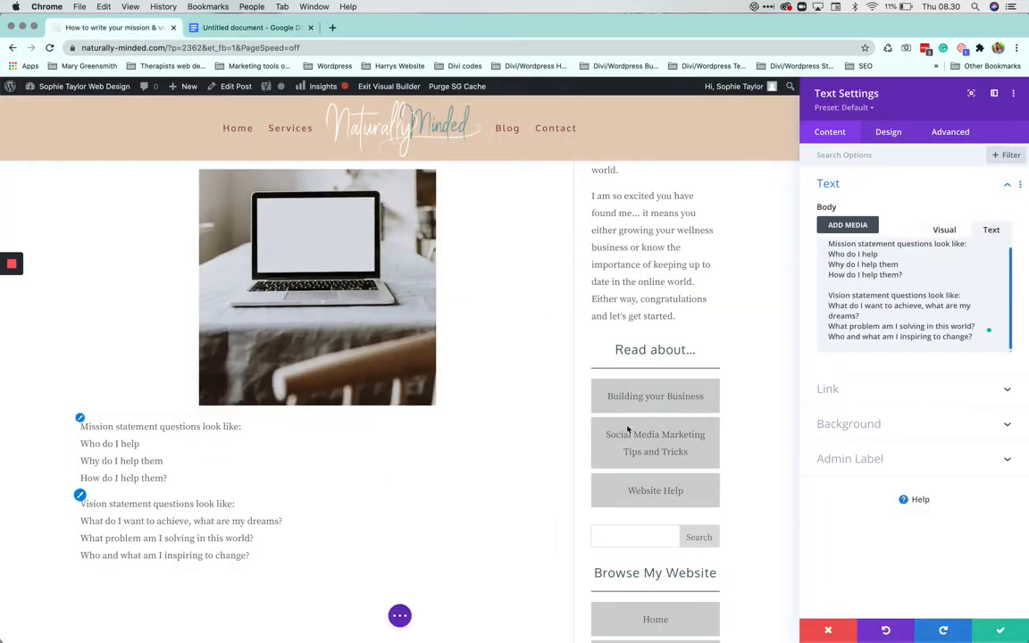
{"action": "scroll", "coordinate": [890, 283], "scroll_direction": "up", "scroll_amount": 1}
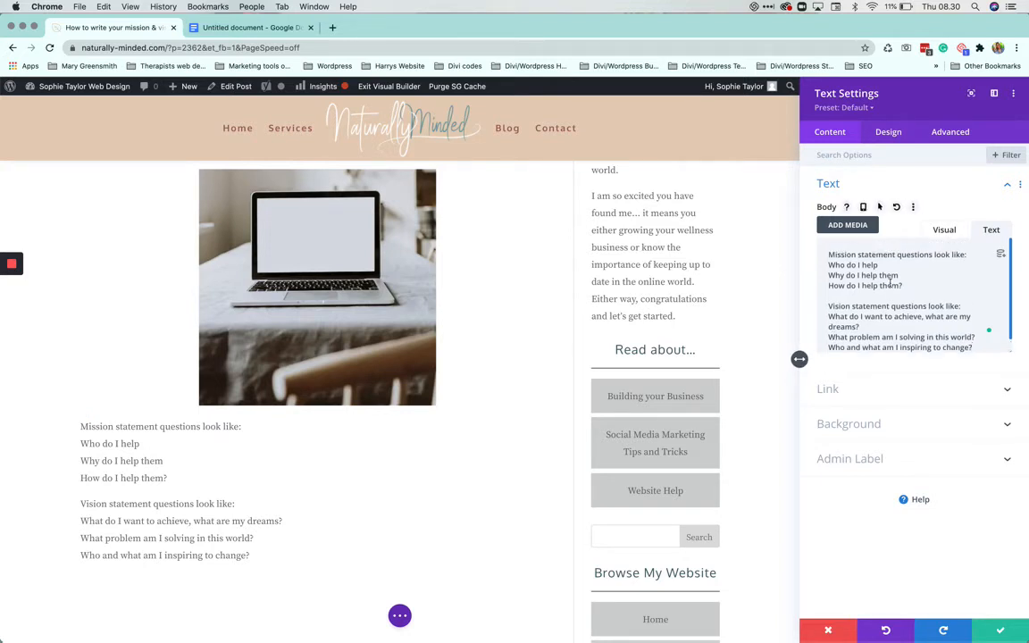
{"action": "left_click", "coordinate": [945, 230]}
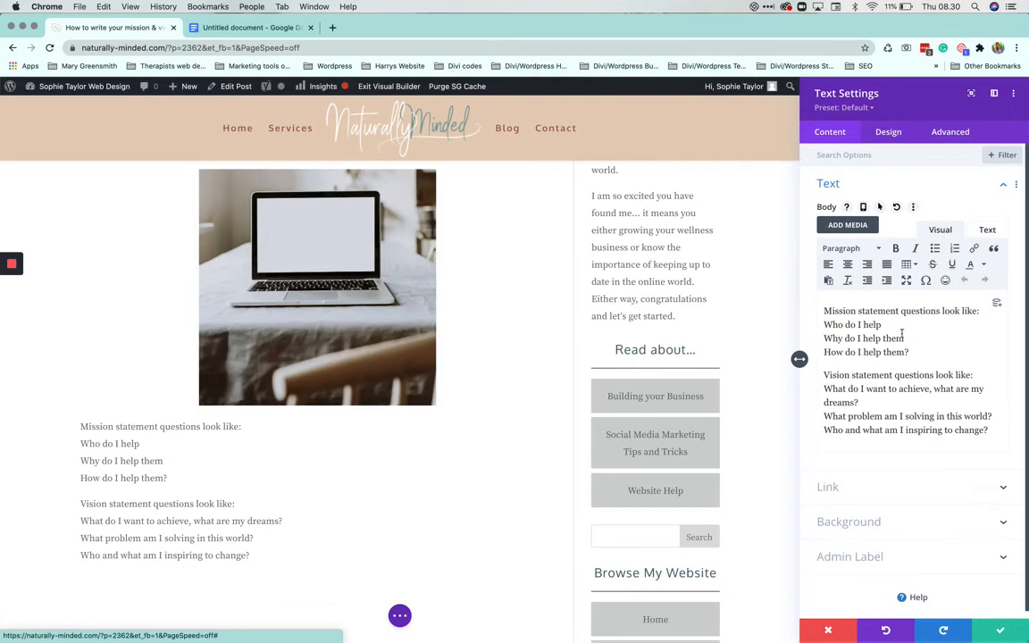
{"action": "left_click", "coordinate": [823, 325]}
{"action": "key", "text": "BackSpace"}
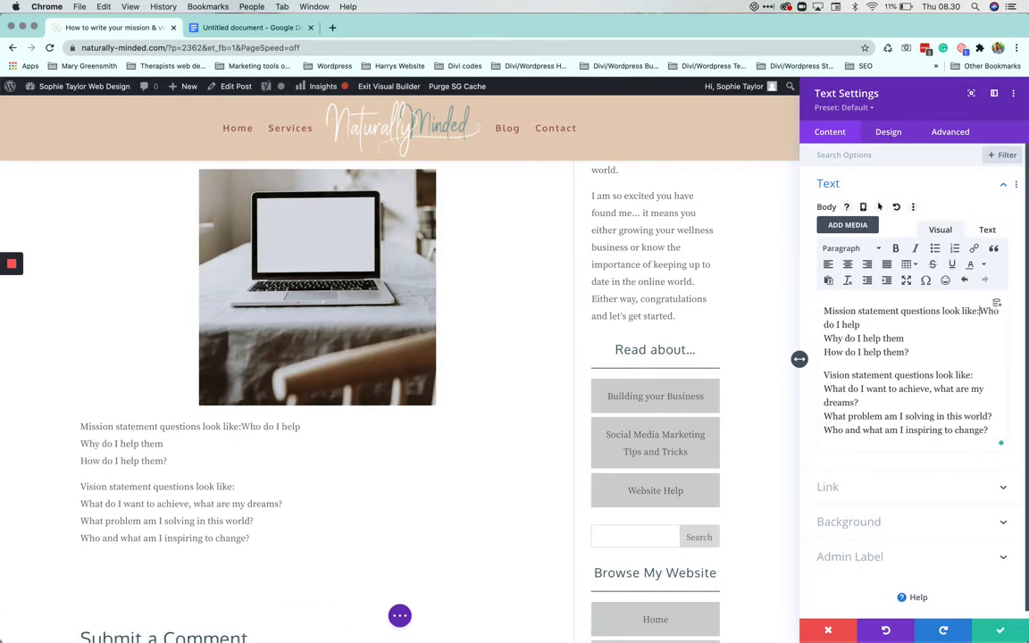
{"action": "key", "text": "Return"}
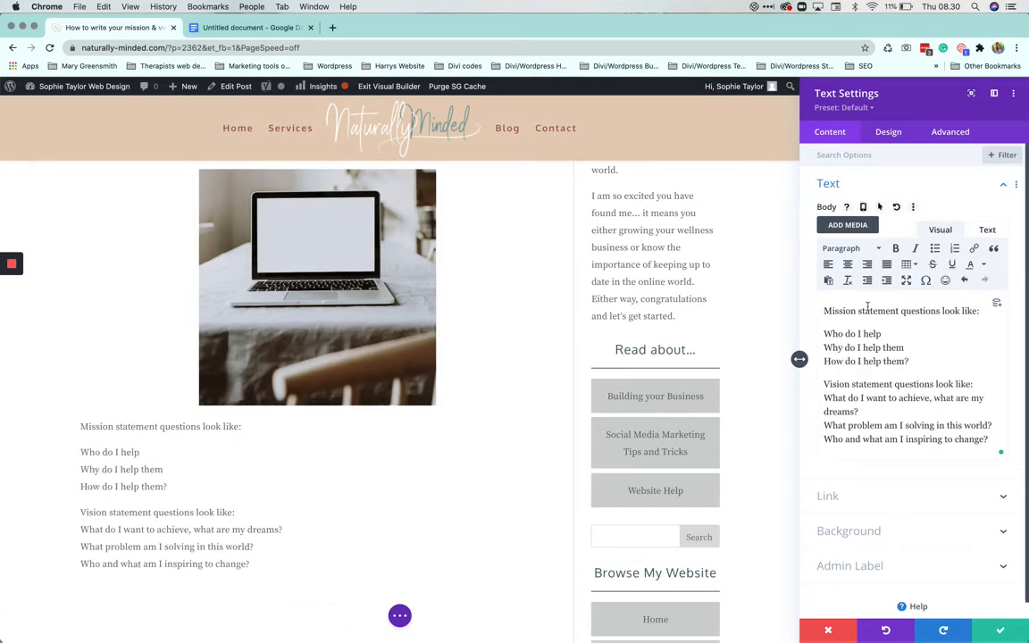
Step: Format the three mission statement questions as separate bullet points and add a question mark after "Why do I help them"
{"action": "scroll", "coordinate": [864, 348], "scroll_direction": "down", "scroll_amount": 1}
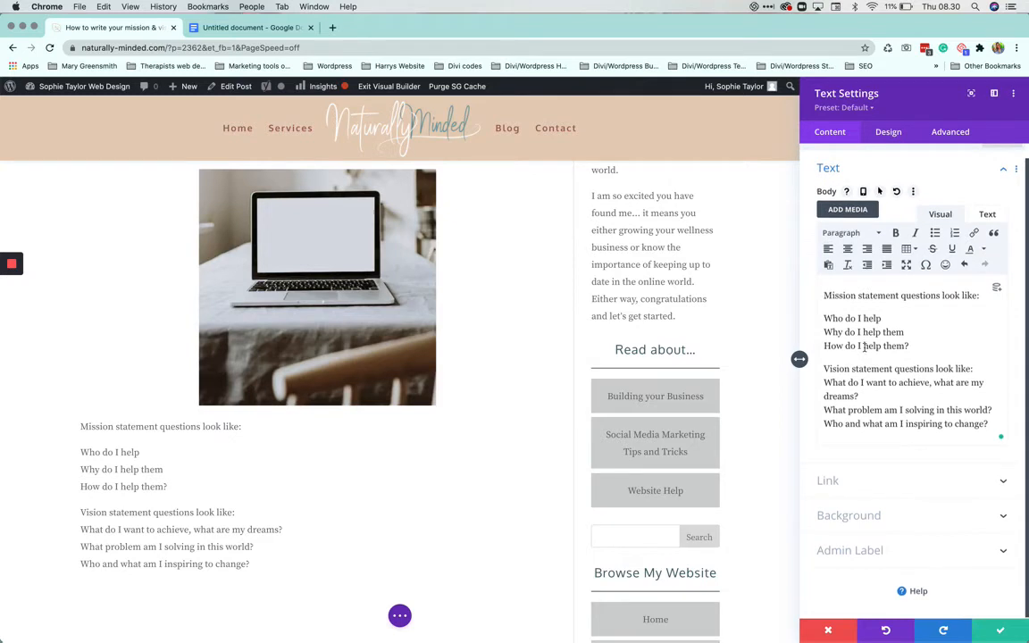
{"action": "left_click", "coordinate": [938, 243]}
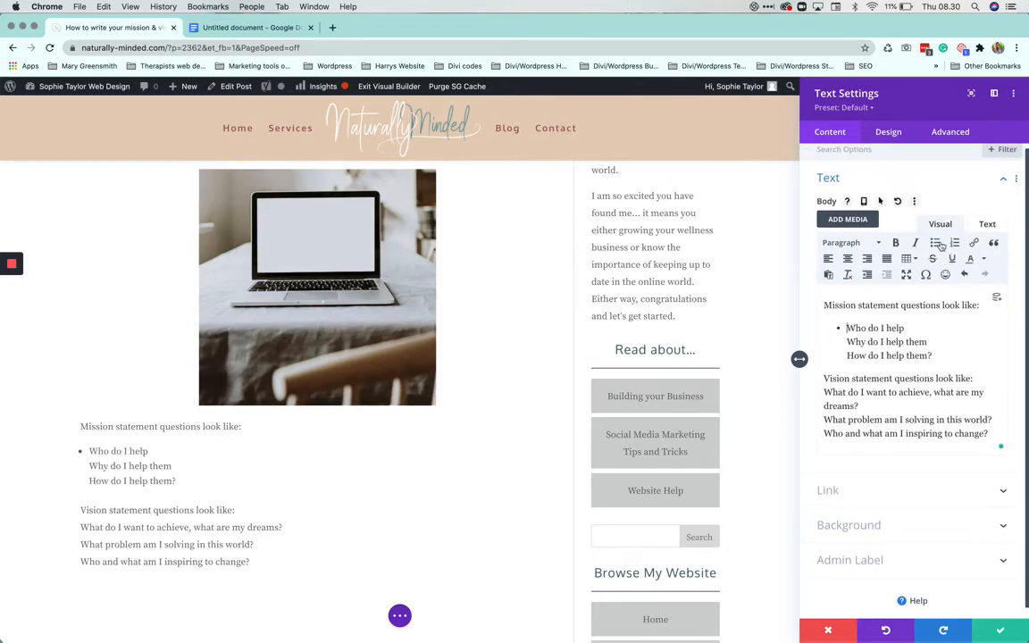
{"action": "left_click", "coordinate": [848, 342]}
{"action": "key", "text": "BackSpace"}
{"action": "key", "text": "Return"}
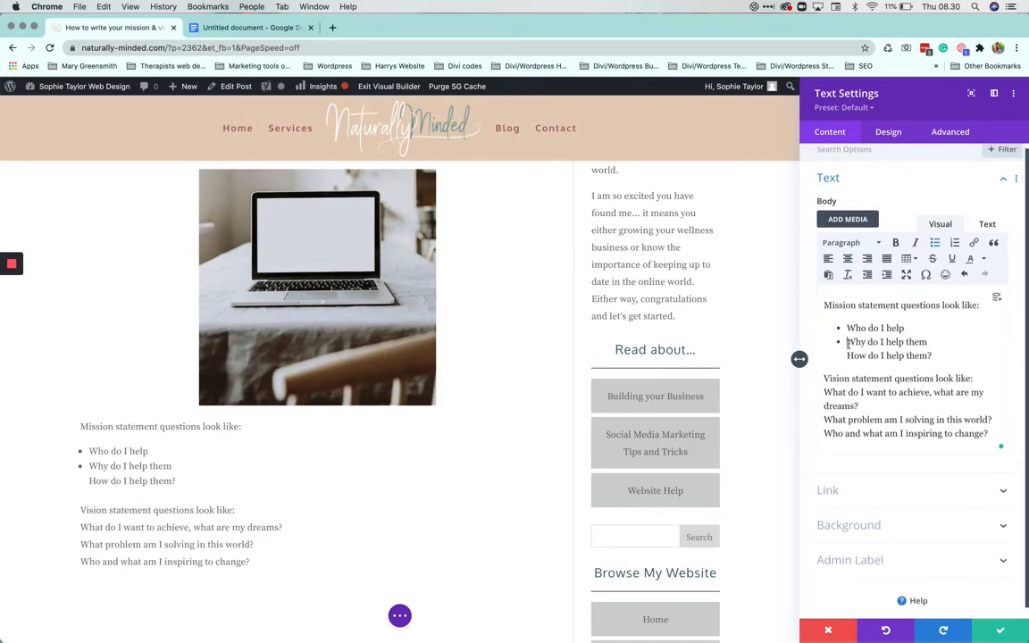
{"action": "left_click", "coordinate": [847, 355]}
{"action": "key", "text": "BackSpace"}
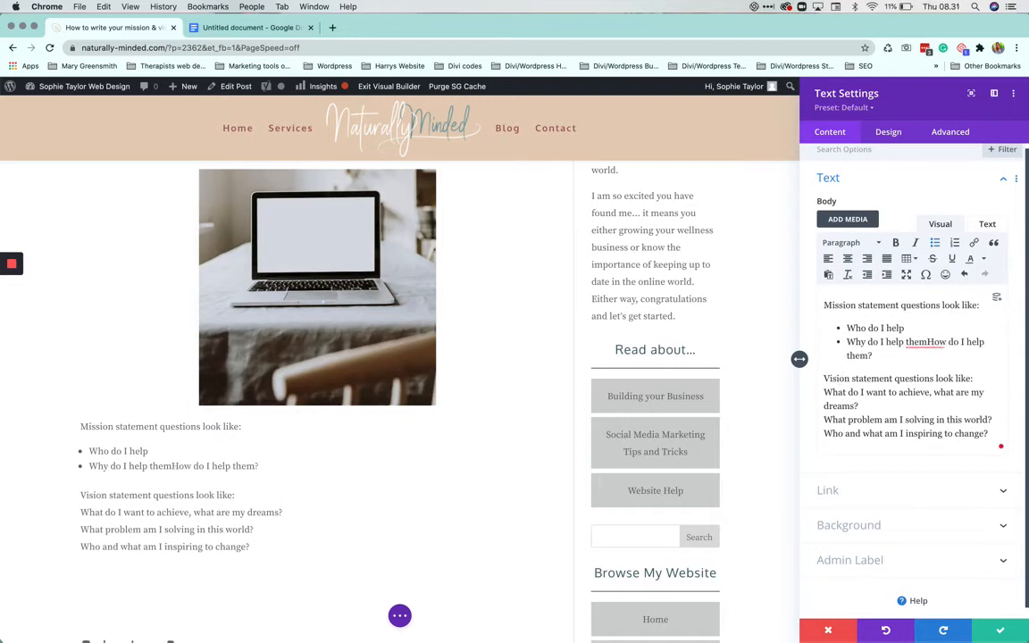
{"action": "type", "text": "?"}
{"action": "key", "text": "Return"}
Step: Split the vision questions into their own paragraph below the "Vision statement questions look like:" line, without an extra blank line
{"action": "scroll", "coordinate": [849, 366], "scroll_direction": "down", "scroll_amount": 1}
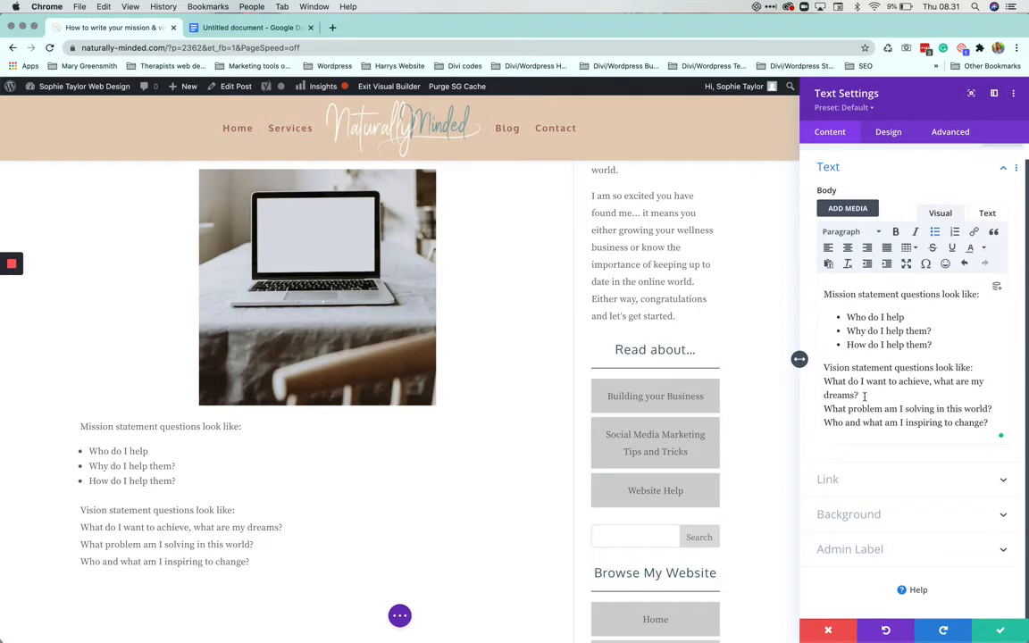
{"action": "left_click", "coordinate": [864, 396]}
{"action": "key", "text": "Return"}
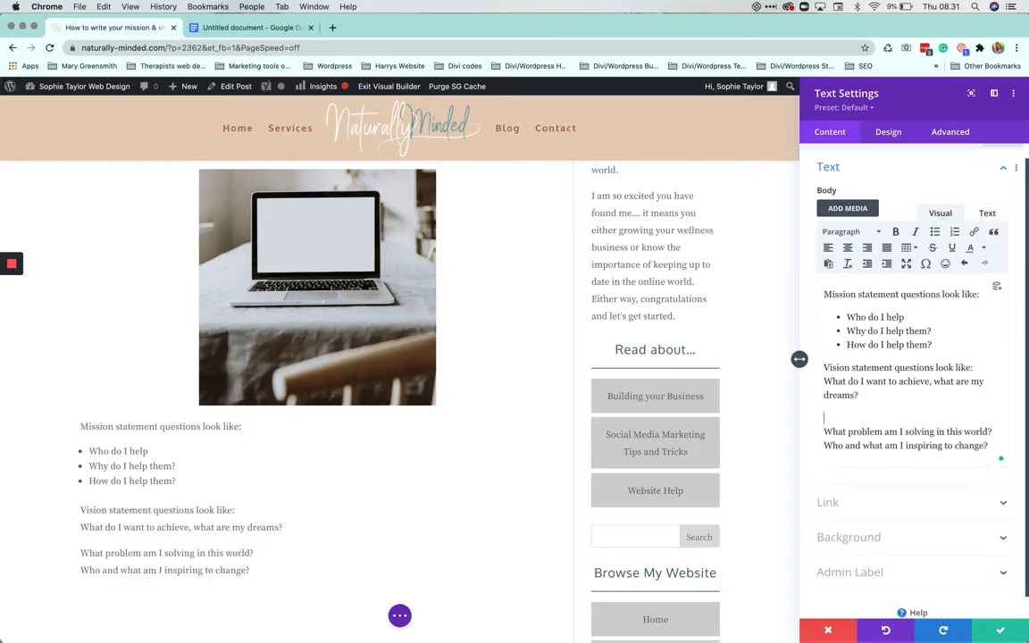
{"action": "key", "text": "BackSpace"}
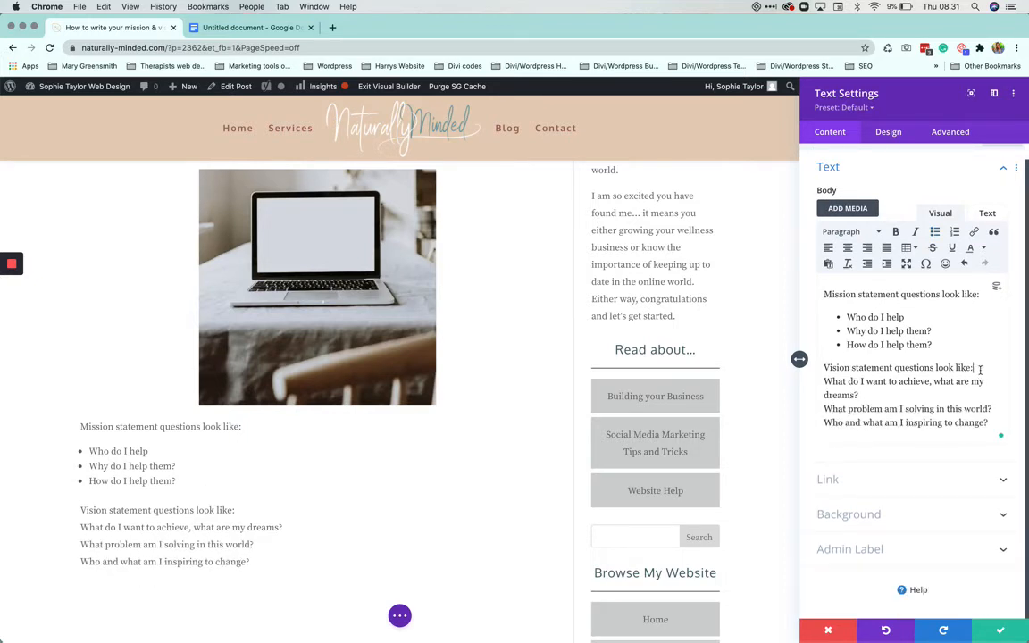
{"action": "left_click", "coordinate": [980, 369]}
{"action": "key", "text": "Return"}
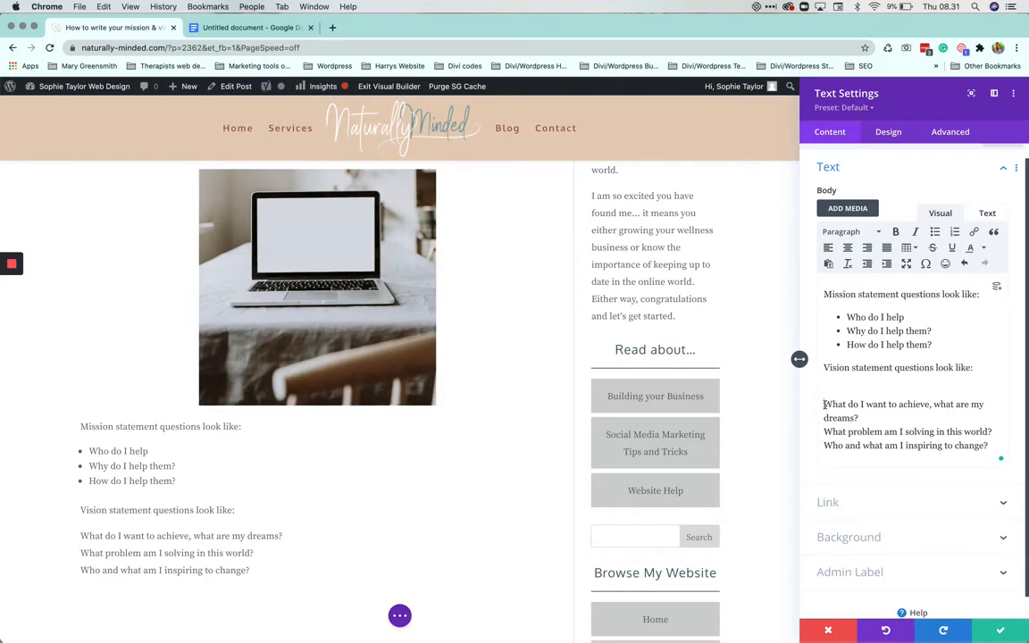
{"action": "key", "text": "BackSpace"}
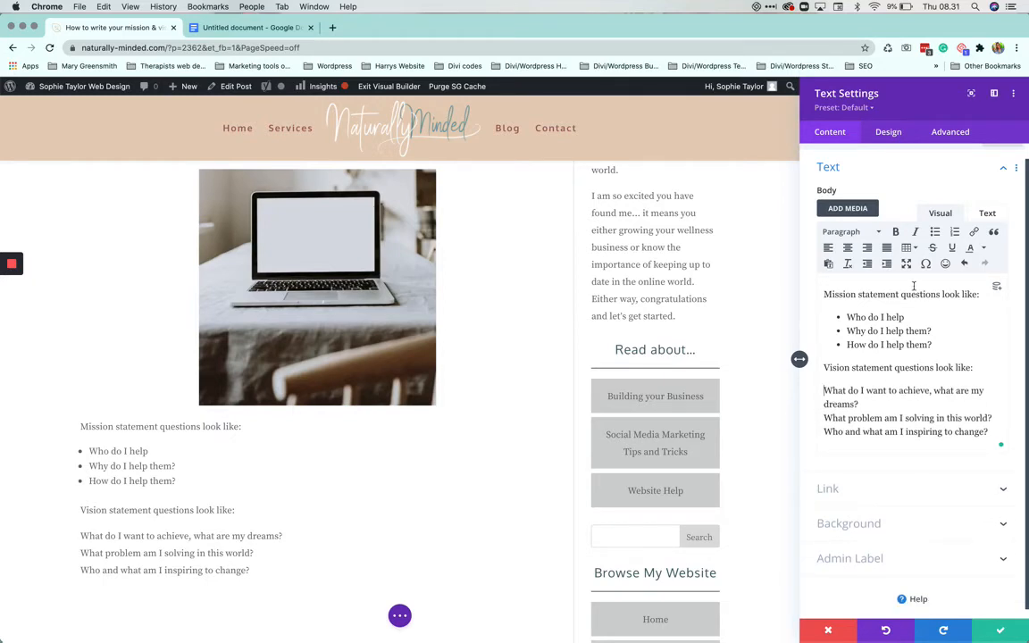
Step: Insert a diamond, a heart and a spade special character in front of the three vision questions, one symbol per question
{"action": "left_click", "coordinate": [925, 263]}
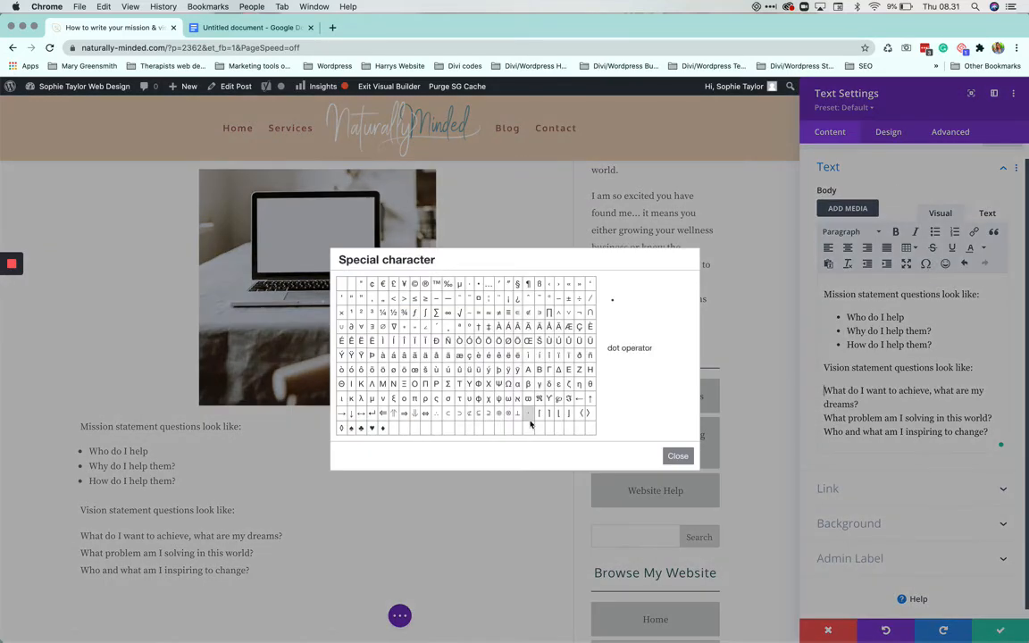
{"action": "left_click", "coordinate": [382, 428]}
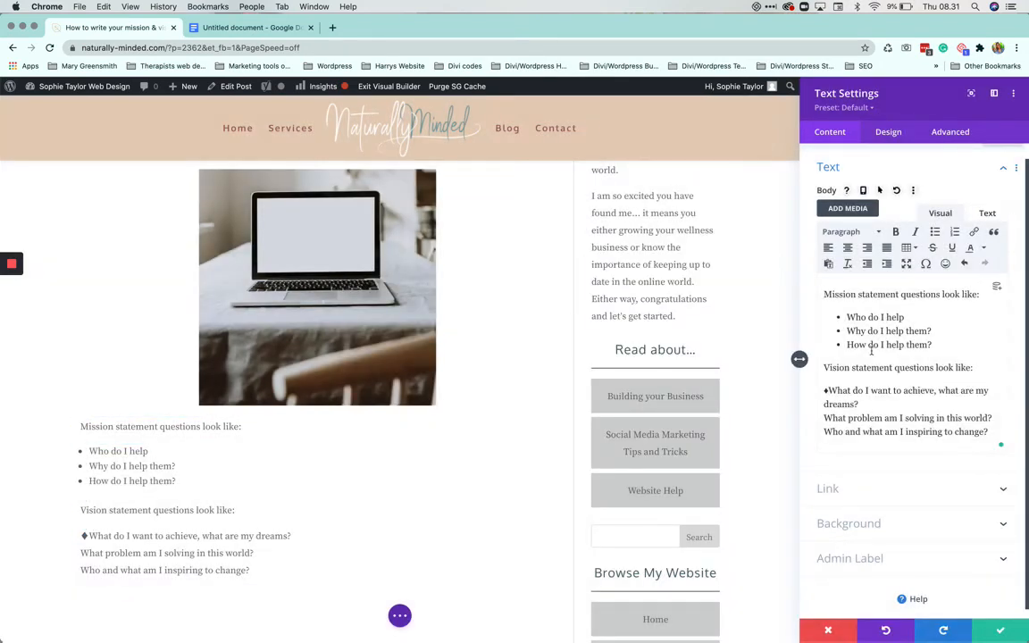
{"action": "left_click", "coordinate": [824, 416]}
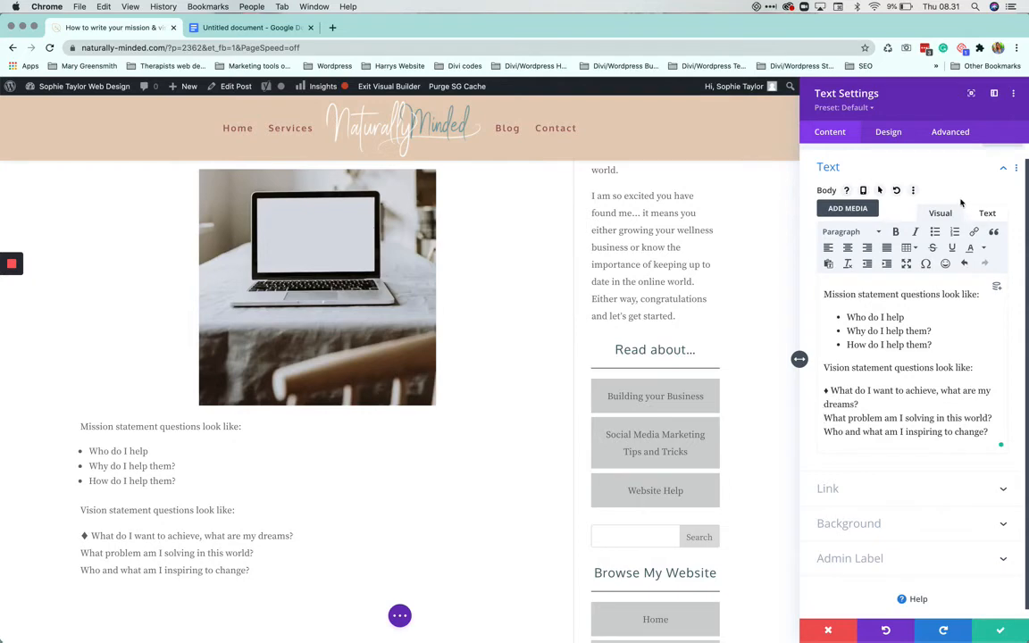
{"action": "left_click", "coordinate": [925, 264]}
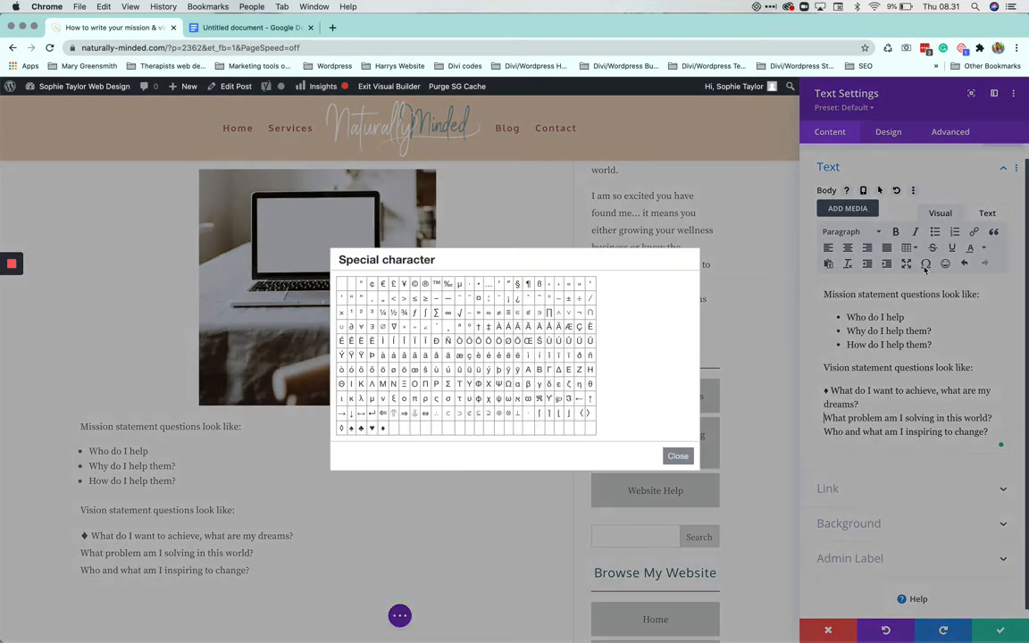
{"action": "left_click", "coordinate": [373, 427]}
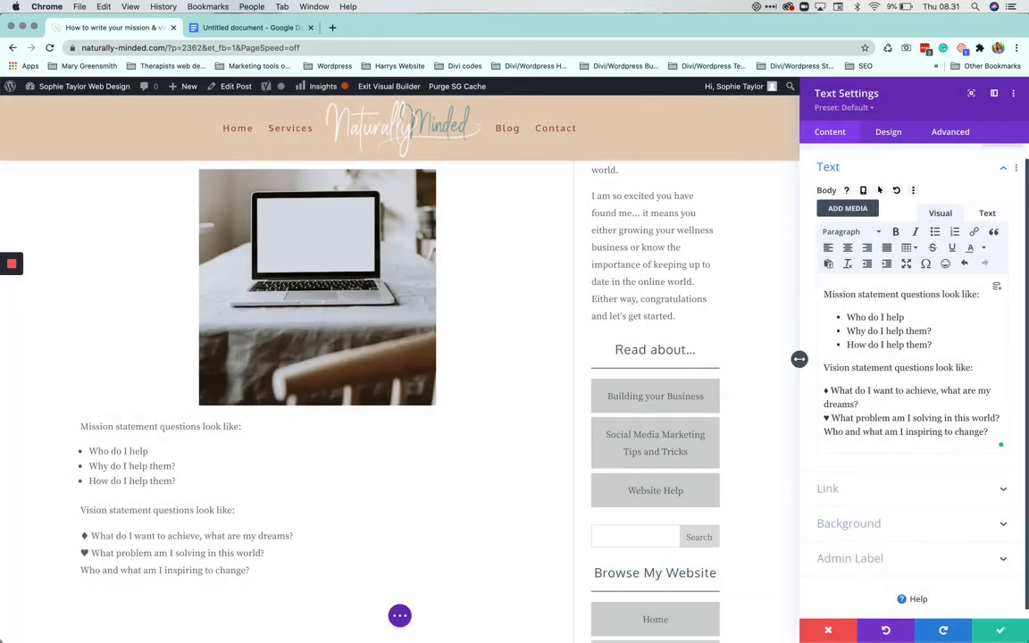
{"action": "left_click", "coordinate": [926, 264]}
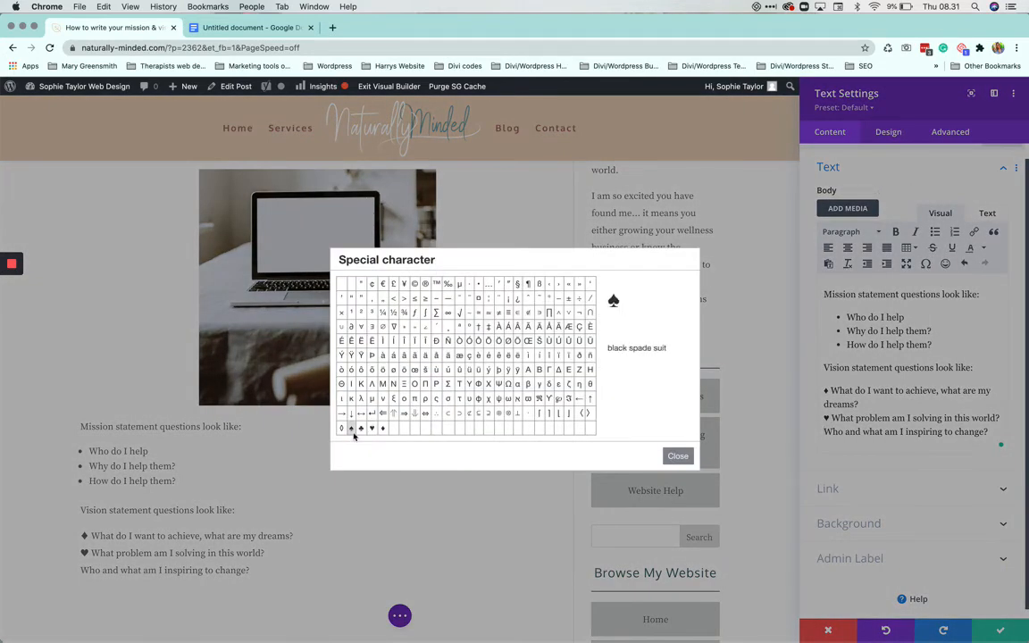
{"action": "left_click", "coordinate": [351, 428]}
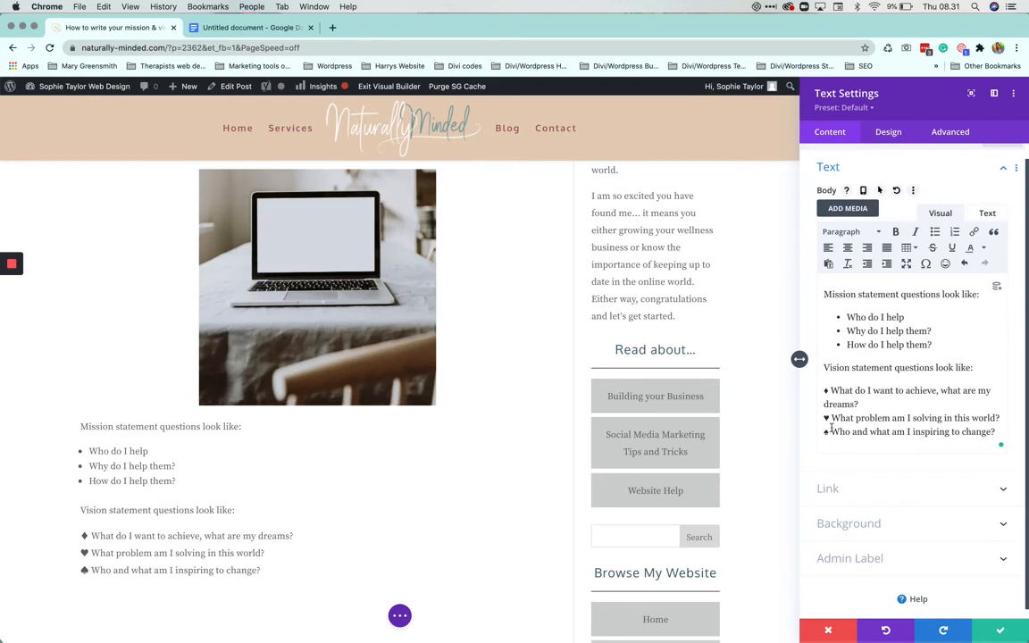
Step: Remove the diamond, heart and spade symbols from in front of the vision questions
{"action": "key", "text": "BackSpace"}
{"action": "key", "text": "BackSpace"}
{"action": "key", "text": "BackSpace"}
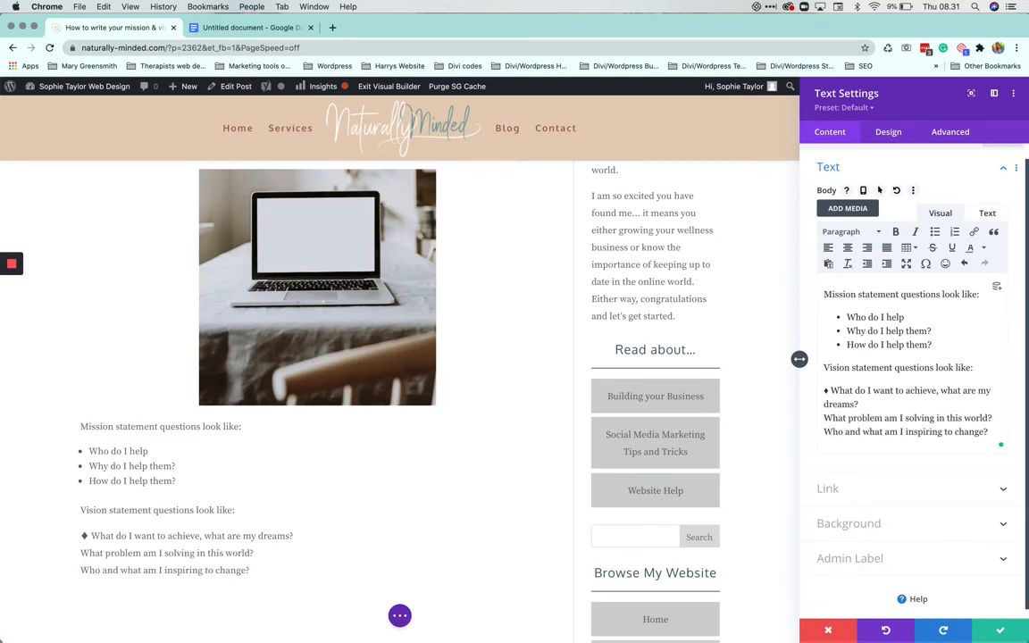
{"action": "key", "text": "BackSpace"}
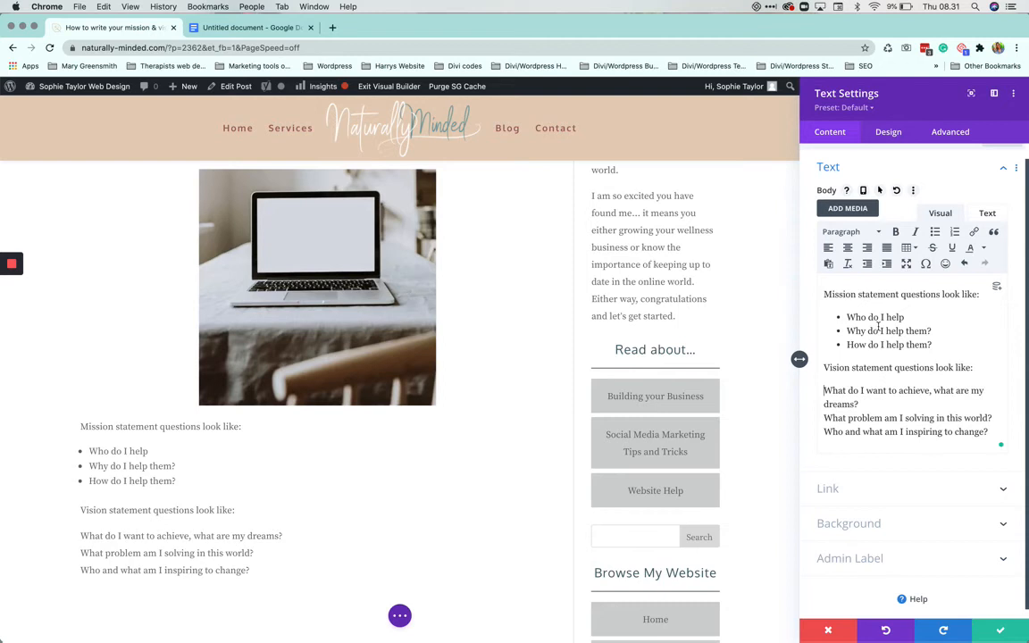
Step: Format the three vision statement questions as a bulleted list with each question as its own bullet
{"action": "left_click", "coordinate": [934, 232]}
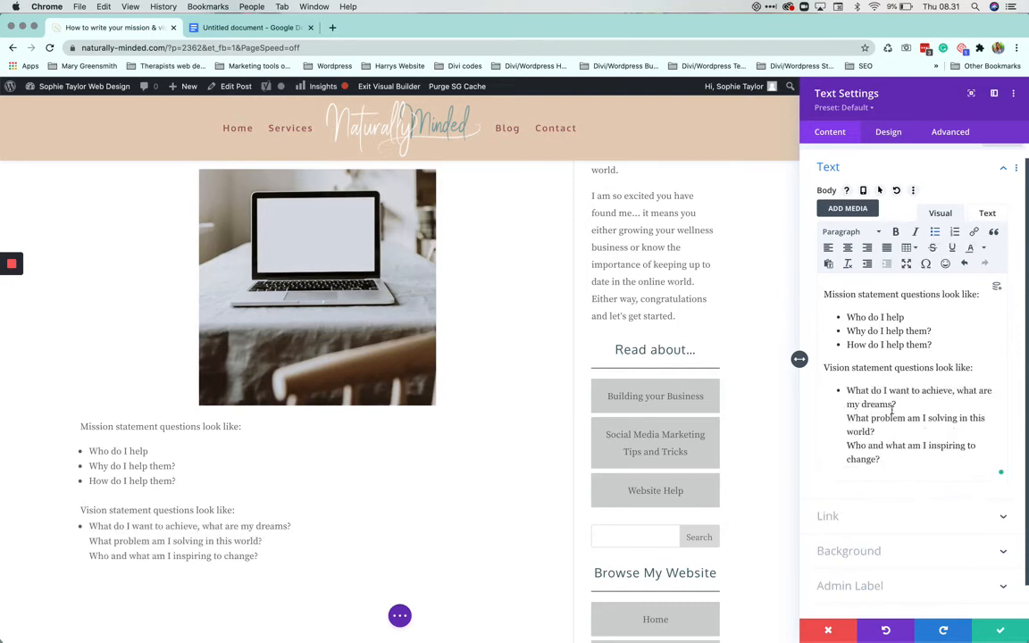
{"action": "key", "text": "BackSpace"}
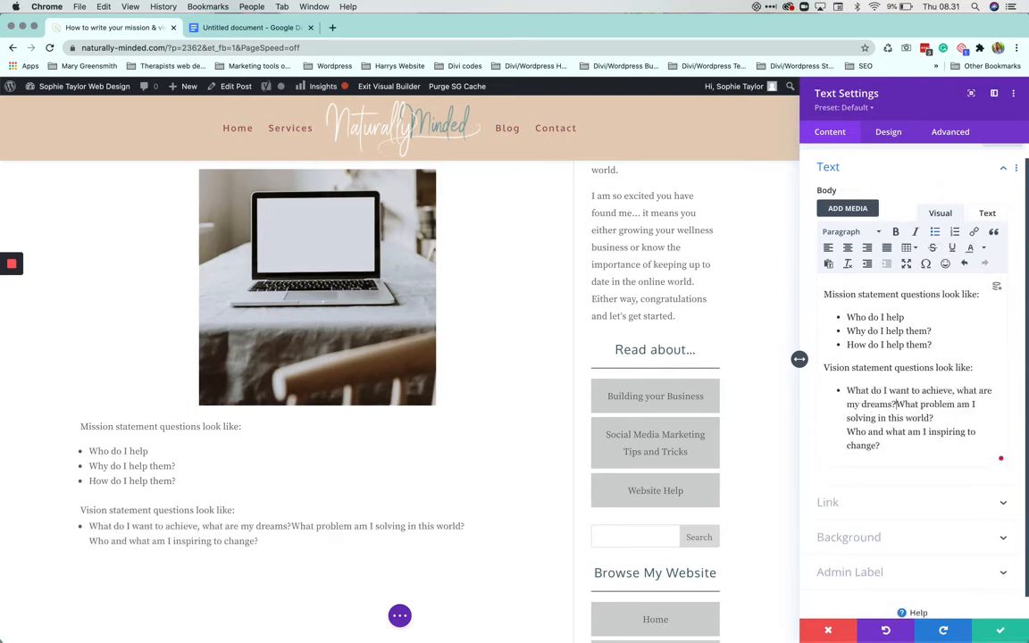
{"action": "key", "text": "Return"}
{"action": "key", "text": "BackSpace"}
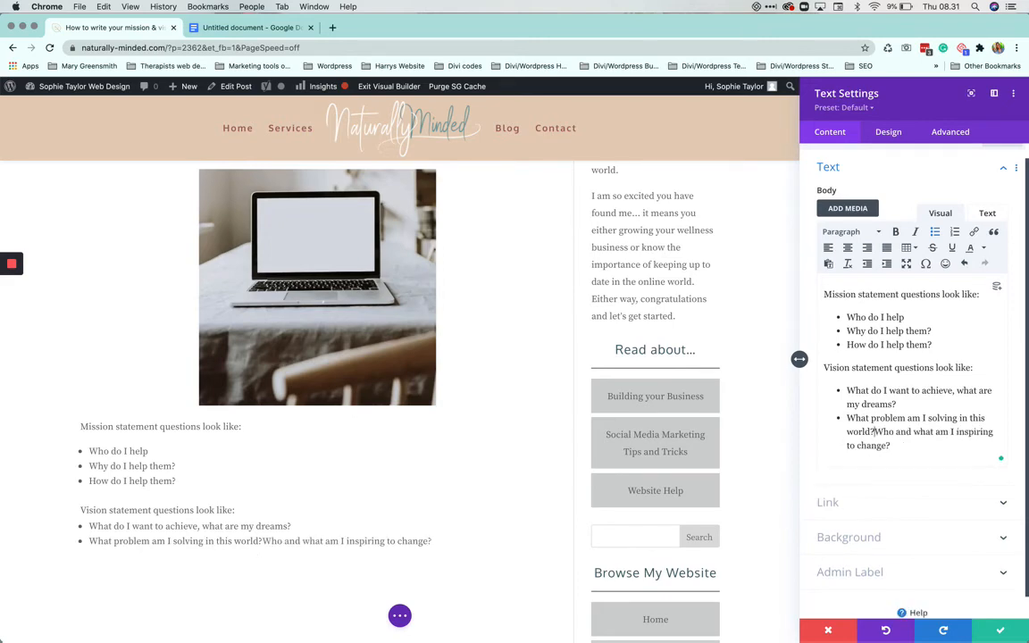
{"action": "key", "text": "Return"}
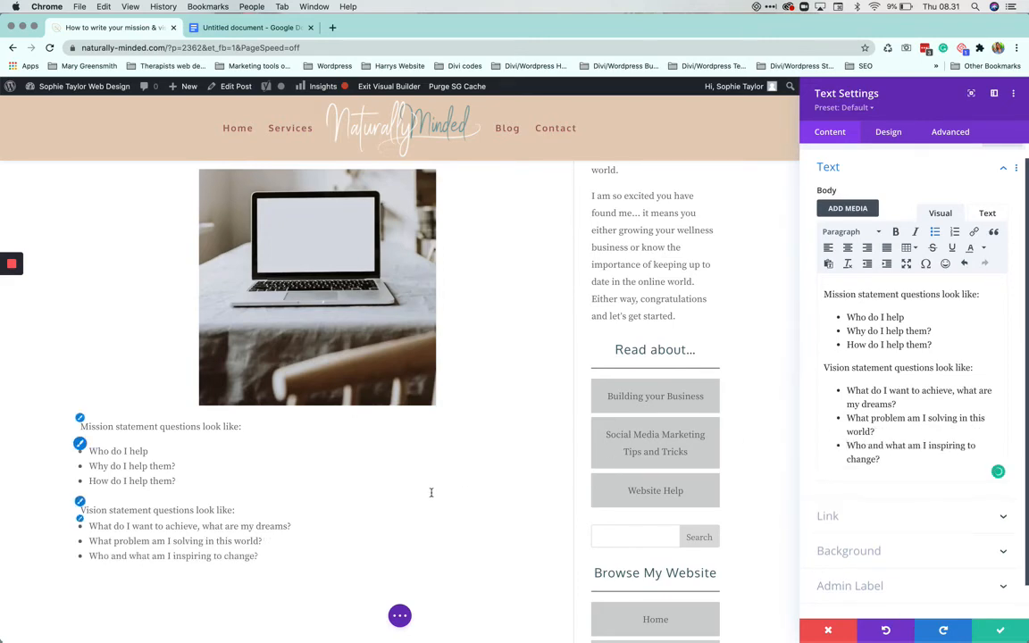
Step: Check both bulleted question lists on the page and save the text module's settings
{"action": "scroll", "coordinate": [430, 491], "scroll_direction": "up", "scroll_amount": 5}
{"action": "scroll", "coordinate": [431, 492], "scroll_direction": "down", "scroll_amount": 4}
{"action": "scroll", "coordinate": [432, 492], "scroll_direction": "down", "scroll_amount": 3}
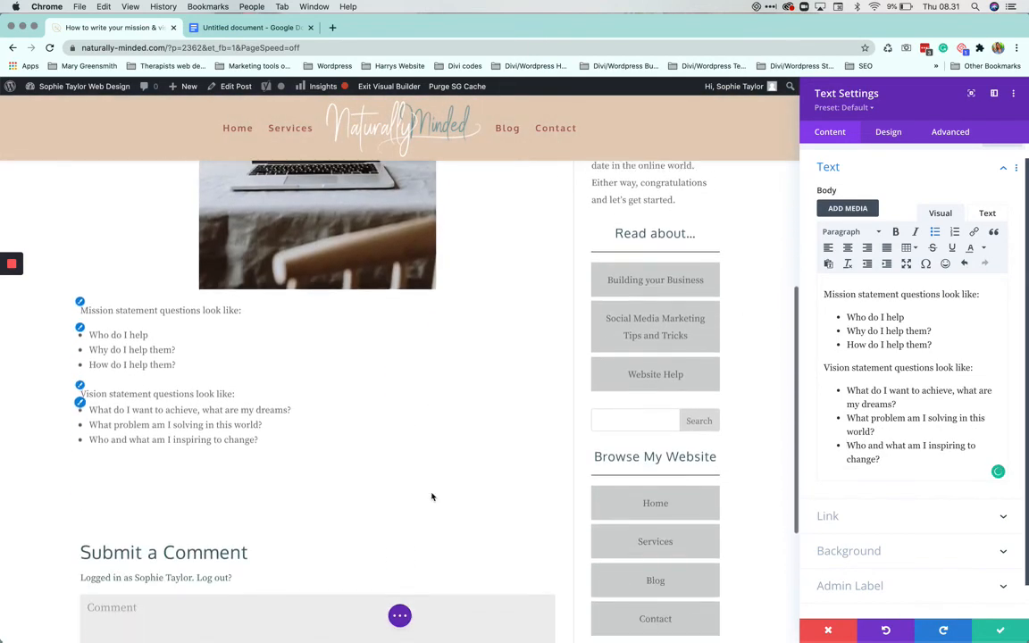
{"action": "left_click", "coordinate": [998, 630]}
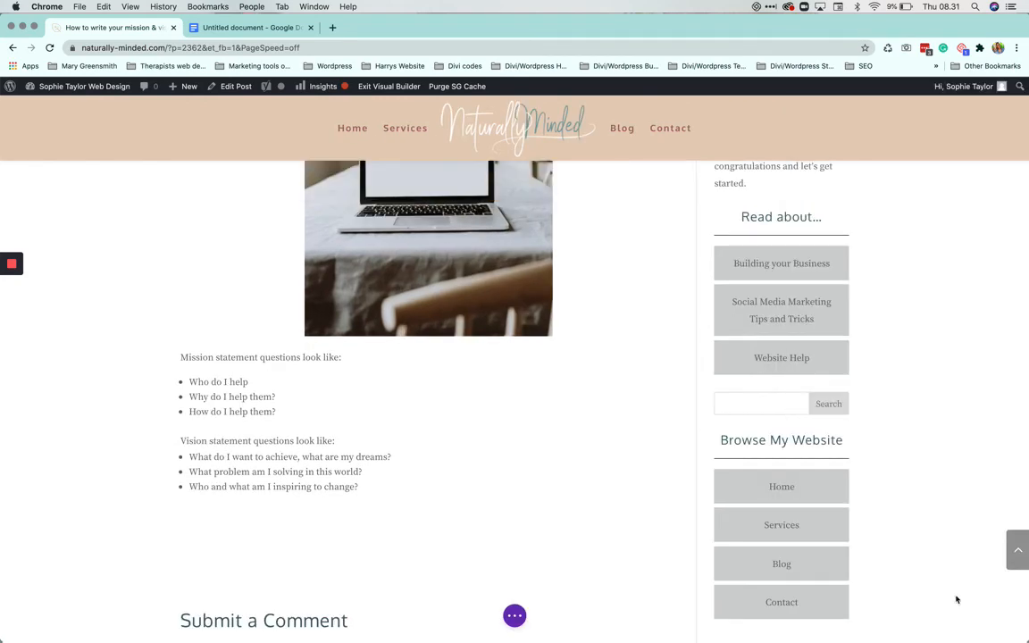
Step: Review the post and try deleting the laptop image module to compare the layout without it
{"action": "scroll", "coordinate": [487, 443], "scroll_direction": "up", "scroll_amount": 6}
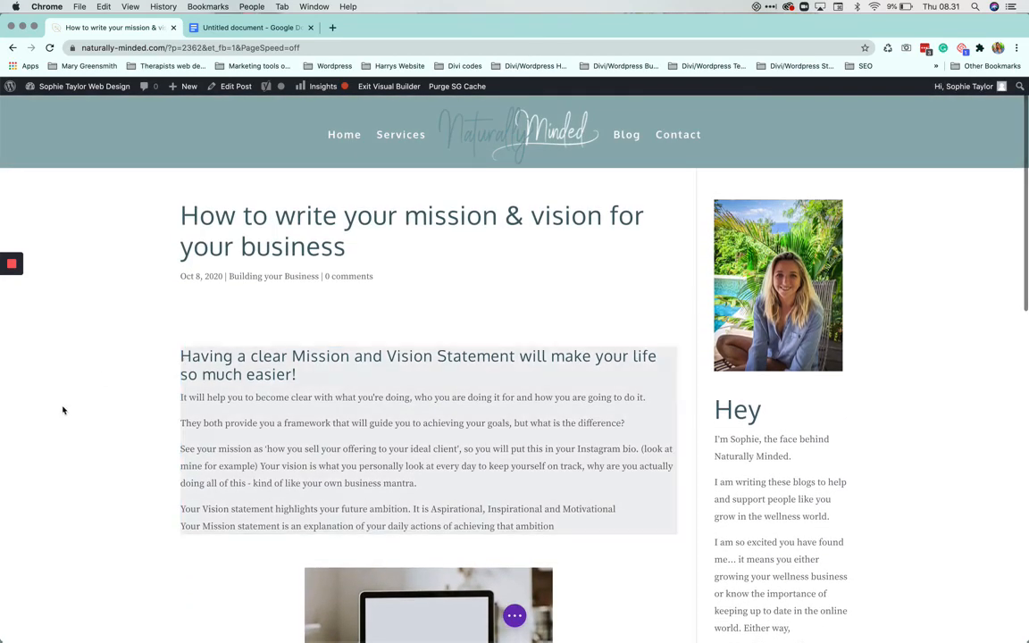
{"action": "scroll", "coordinate": [126, 435], "scroll_direction": "down", "scroll_amount": 1}
{"action": "scroll", "coordinate": [126, 435], "scroll_direction": "up", "scroll_amount": 3}
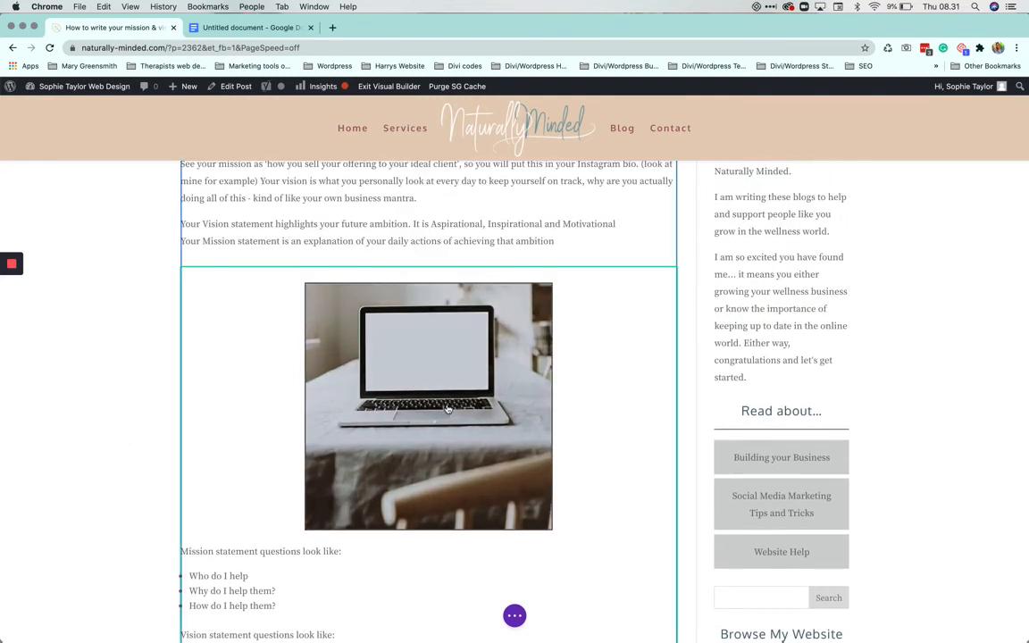
{"action": "mouse_move", "coordinate": [432, 379]}
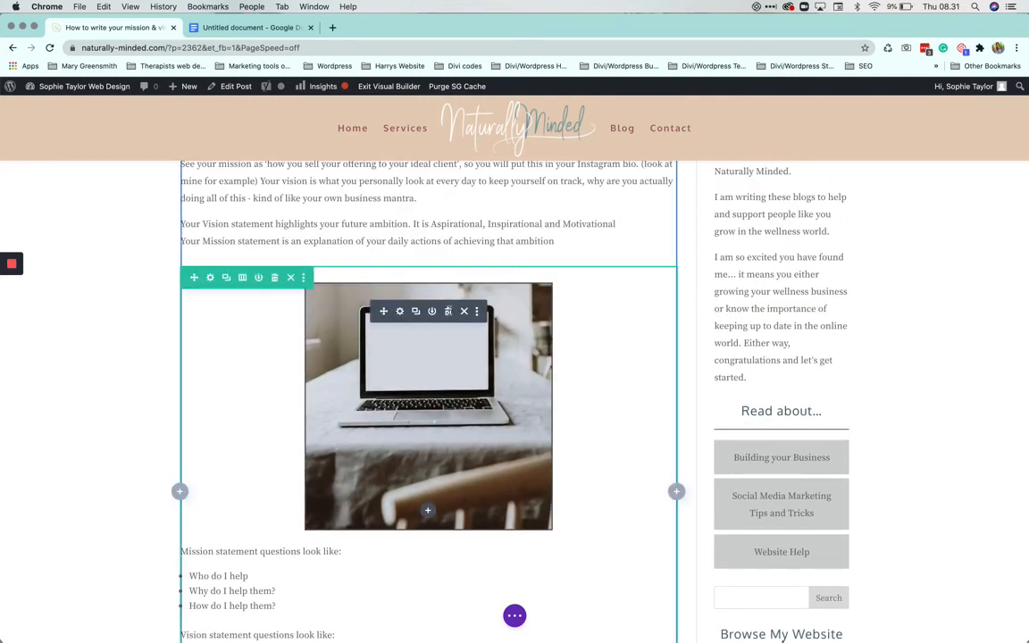
{"action": "left_click", "coordinate": [448, 311]}
{"action": "scroll", "coordinate": [107, 334], "scroll_direction": "up", "scroll_amount": 5}
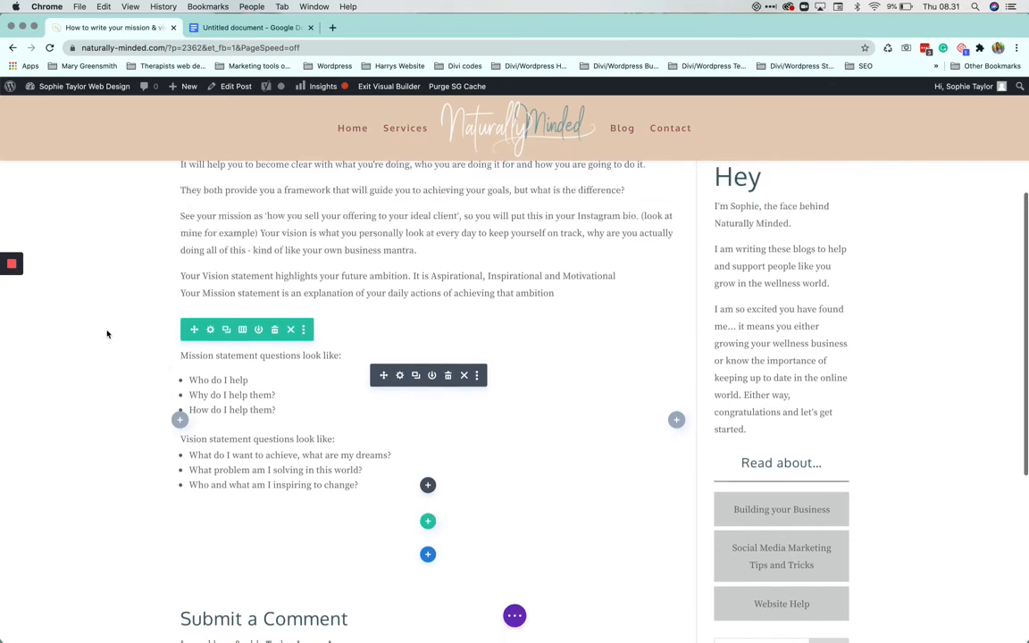
{"action": "scroll", "coordinate": [108, 334], "scroll_direction": "down", "scroll_amount": 6}
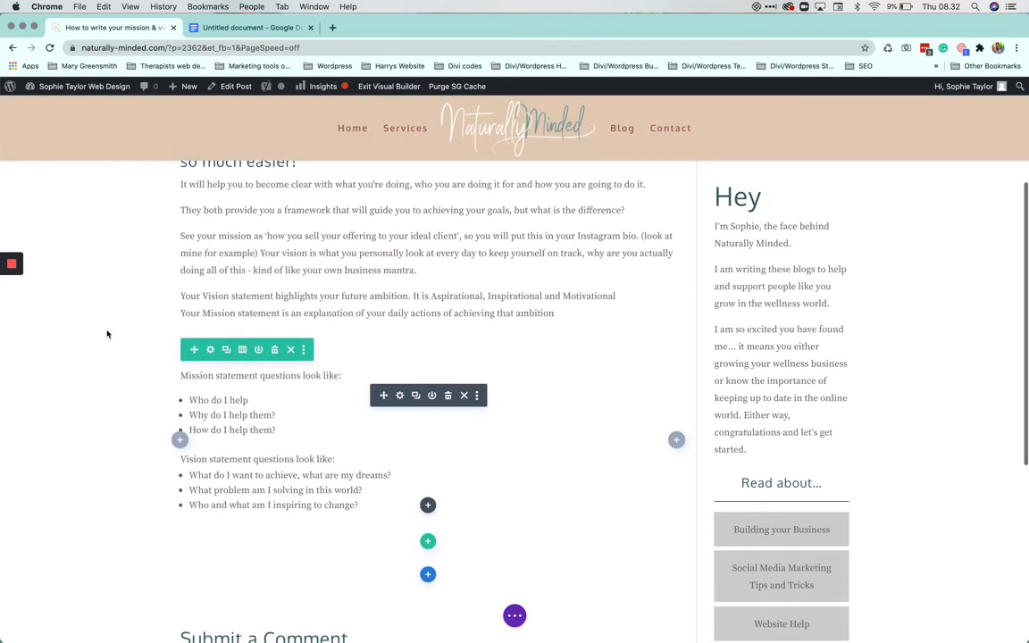
{"action": "scroll", "coordinate": [473, 482], "scroll_direction": "up", "scroll_amount": 2}
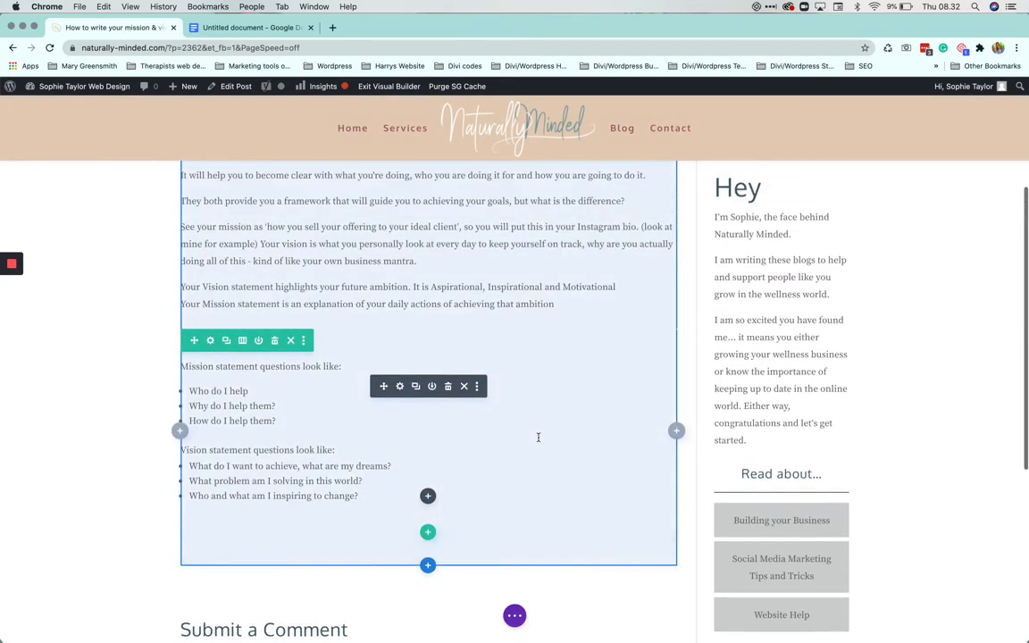
Step: Publish the post, check it from the title down, and exit the visual builder to the live page
{"action": "left_click", "coordinate": [514, 616]}
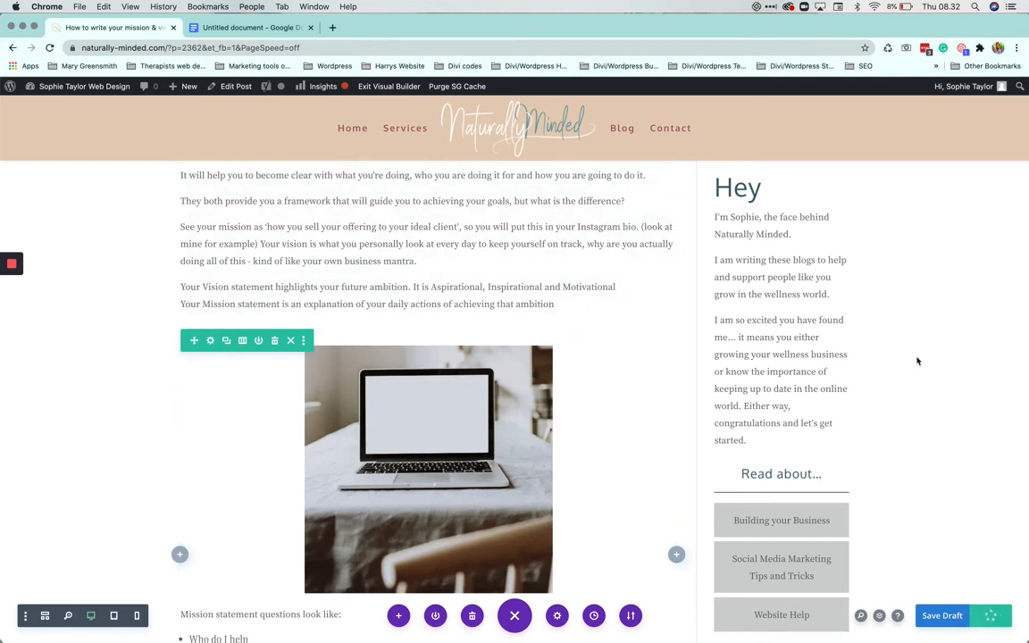
{"action": "scroll", "coordinate": [916, 361], "scroll_direction": "up", "scroll_amount": 5}
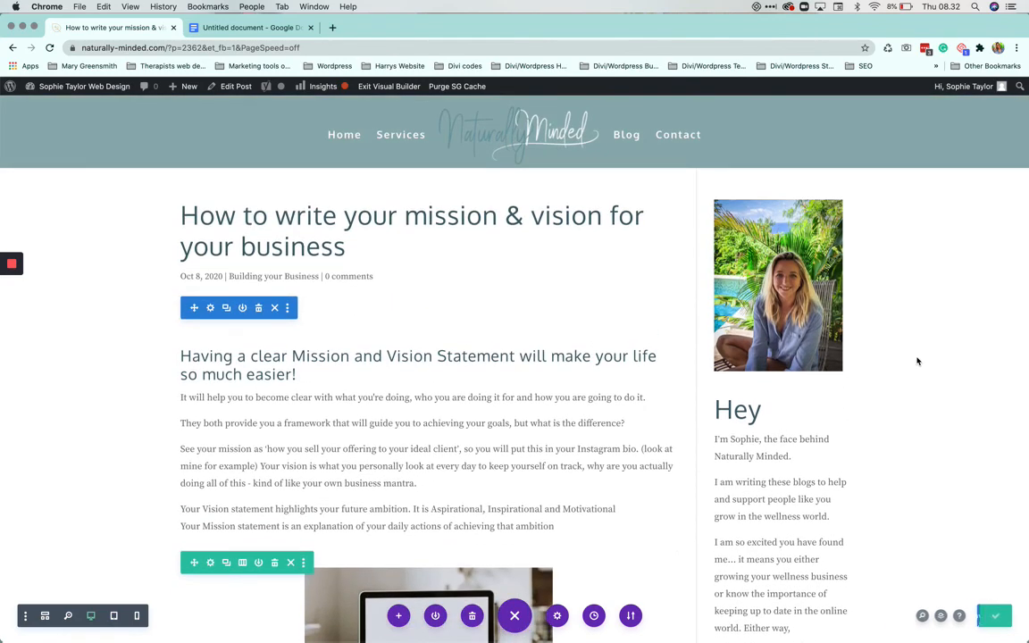
{"action": "scroll", "coordinate": [916, 361], "scroll_direction": "down", "scroll_amount": 5}
{"action": "scroll", "coordinate": [916, 361], "scroll_direction": "up", "scroll_amount": 5}
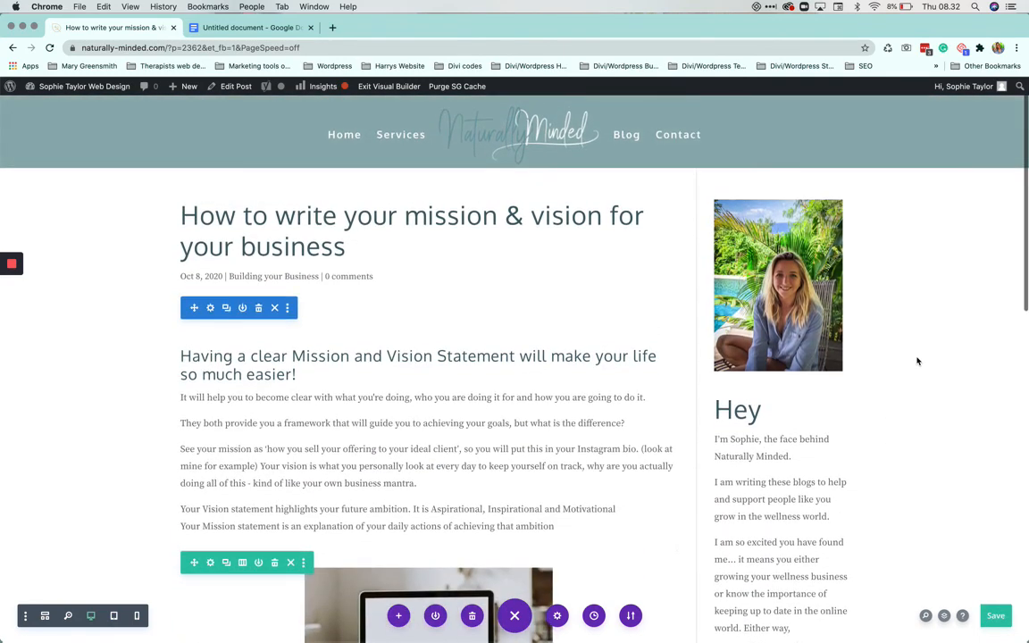
{"action": "left_click", "coordinate": [383, 87]}
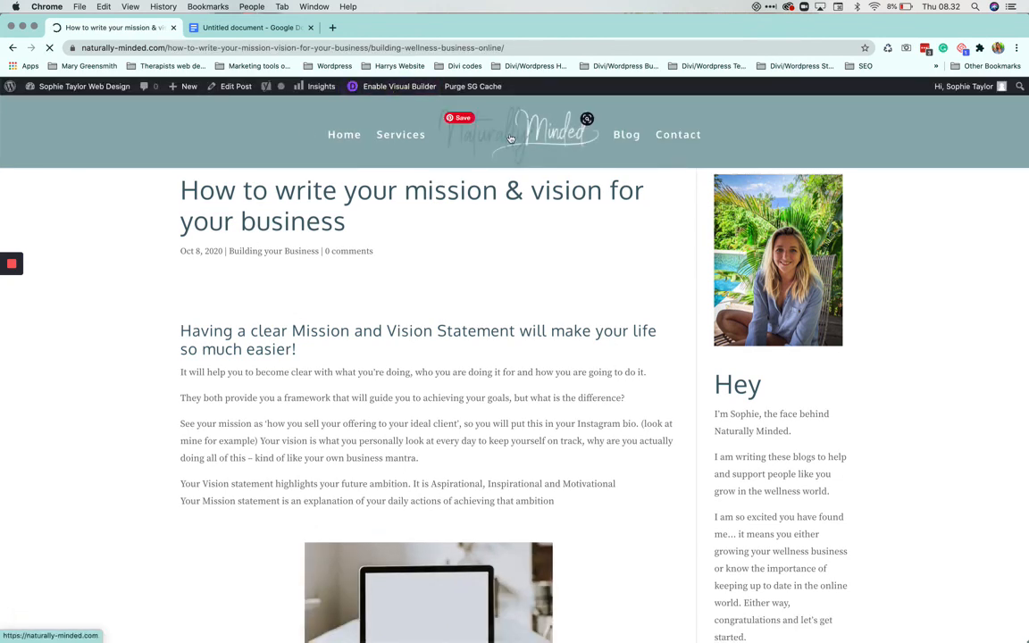
Step: Find the new post on the site's Blog page, open "How to write your mission & vision for your business" and review its published content
{"action": "left_click", "coordinate": [628, 136]}
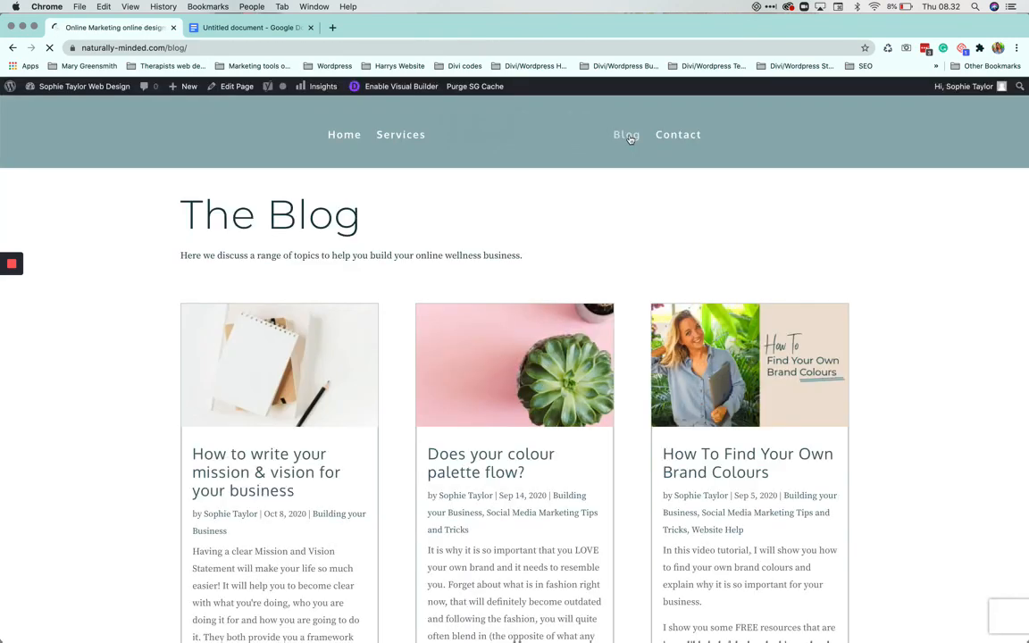
{"action": "scroll", "coordinate": [125, 432], "scroll_direction": "down", "scroll_amount": 5}
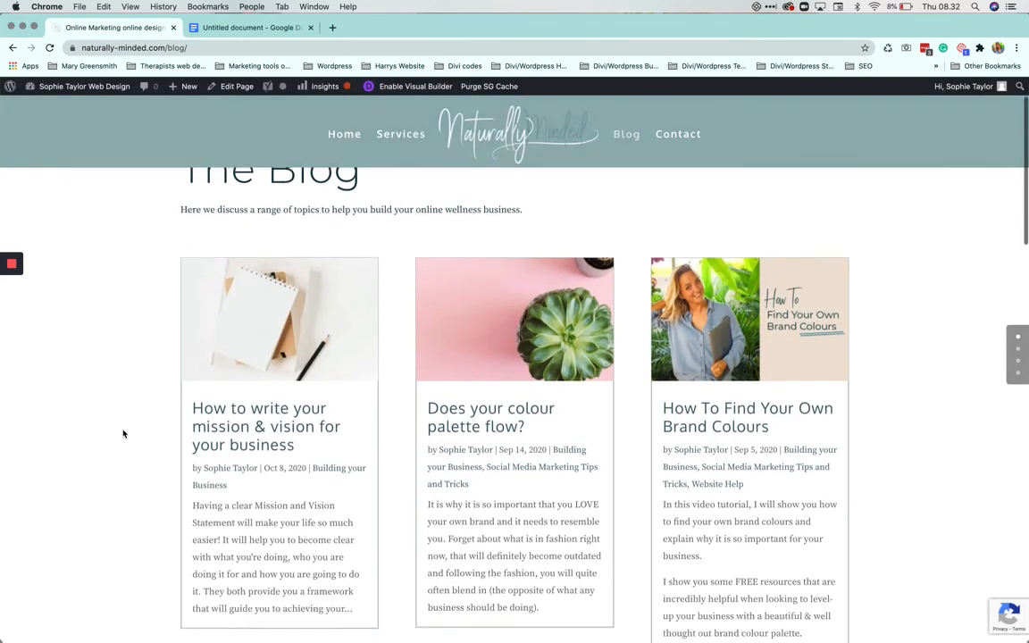
{"action": "scroll", "coordinate": [142, 357], "scroll_direction": "up", "scroll_amount": 1}
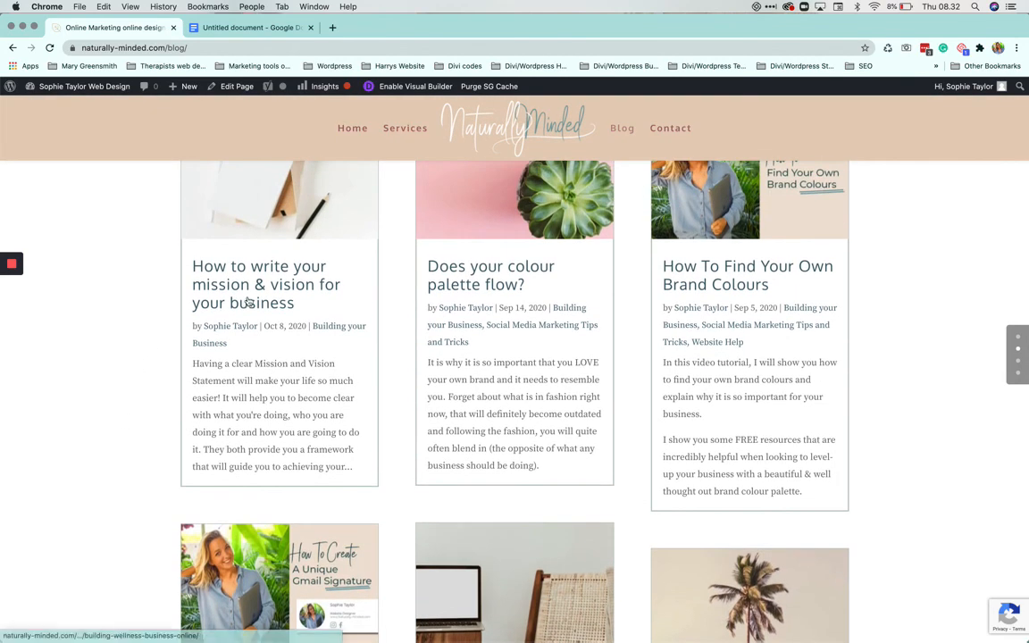
{"action": "left_click", "coordinate": [248, 302]}
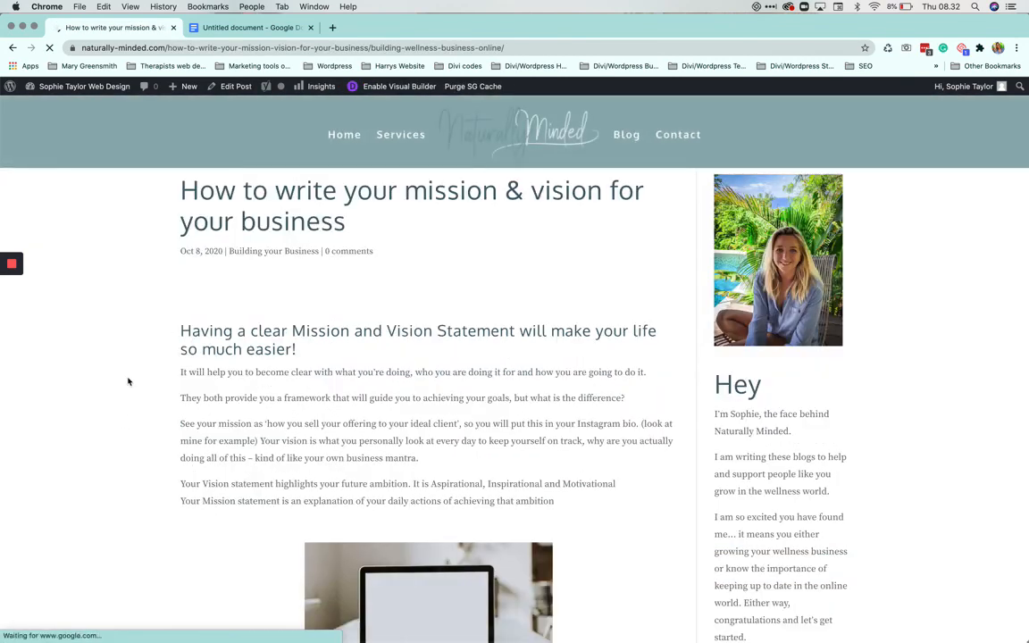
{"action": "scroll", "coordinate": [127, 399], "scroll_direction": "down", "scroll_amount": 5}
{"action": "scroll", "coordinate": [127, 398], "scroll_direction": "down", "scroll_amount": 10}
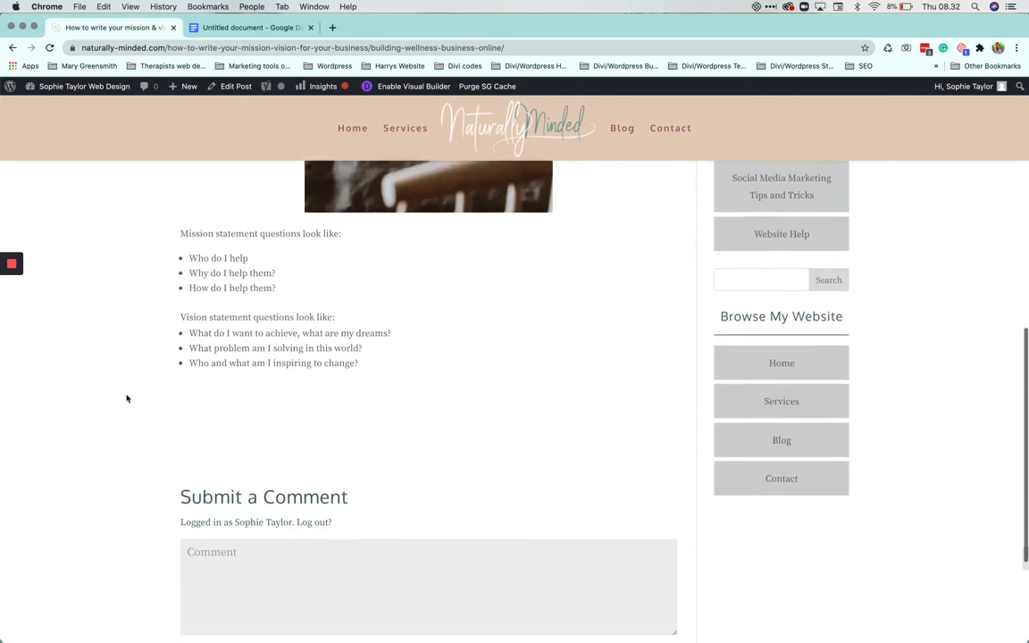
{"action": "scroll", "coordinate": [127, 399], "scroll_direction": "up", "scroll_amount": 10}
{"action": "scroll", "coordinate": [127, 398], "scroll_direction": "up", "scroll_amount": 5}
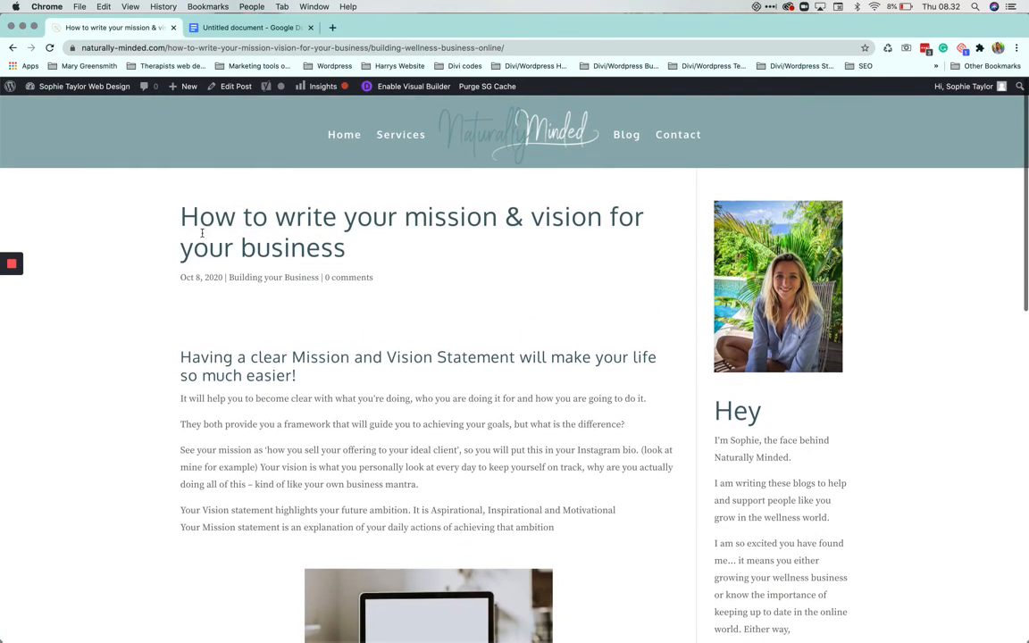